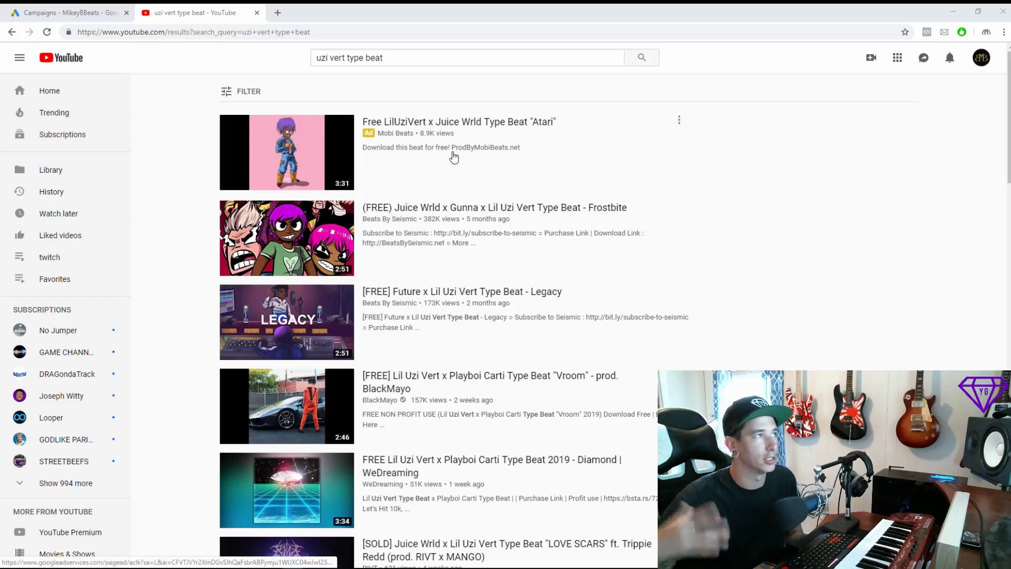
Look through the YouTube search results for "uzi vert type beat", including the ad placed above them
scroll(406, 320, "down", 3)
scroll(415, 320, "up", 3)
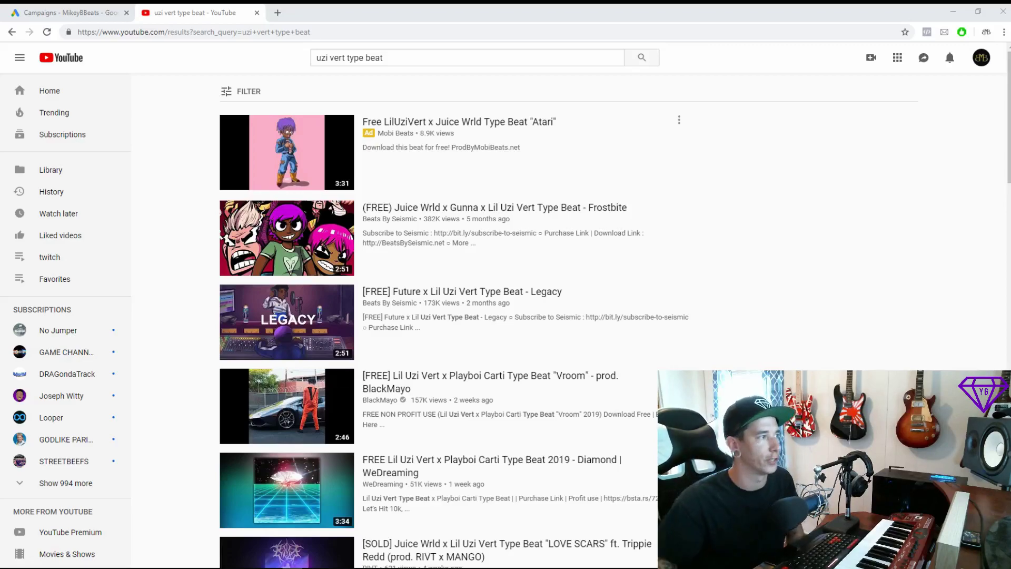
scroll(506, 316, "down", 9)
scroll(448, 316, "down", 16)
scroll(448, 316, "up", 8)
scroll(328, 198, "up", 18)
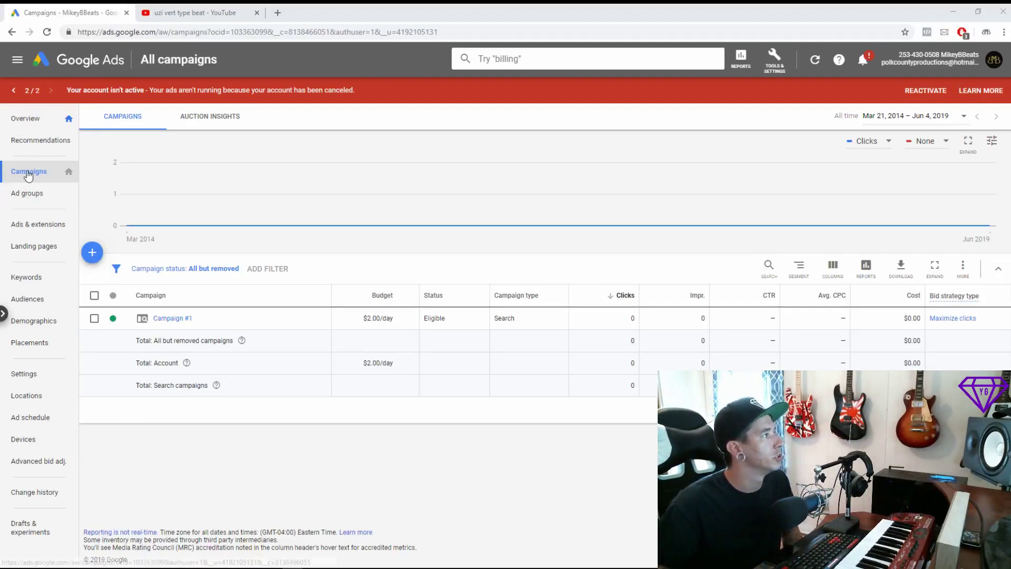
Start a new Google Ads video campaign with the goal Product and brand consideration and the subtype Influence consideration
left_click(93, 253)
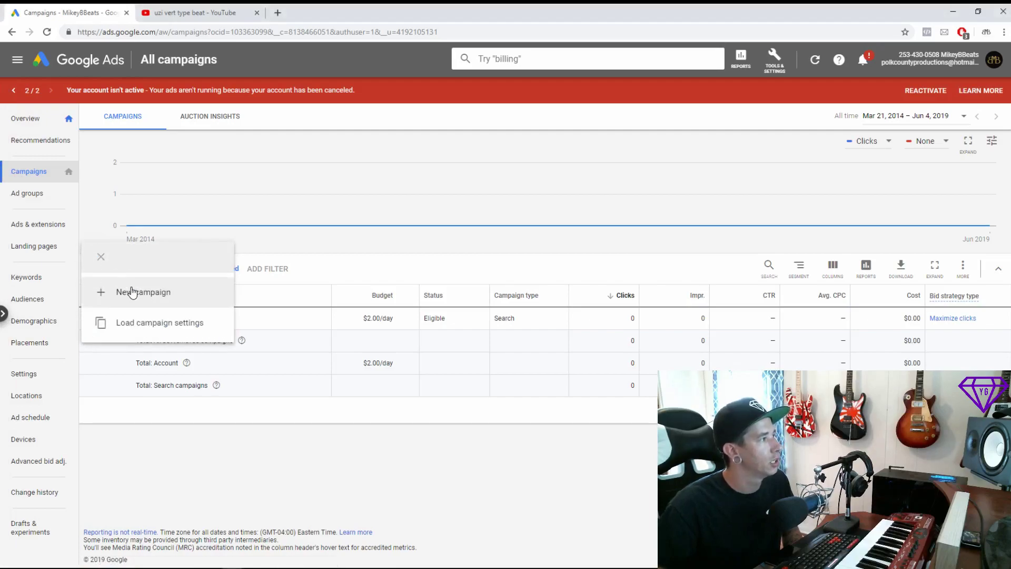
left_click(132, 291)
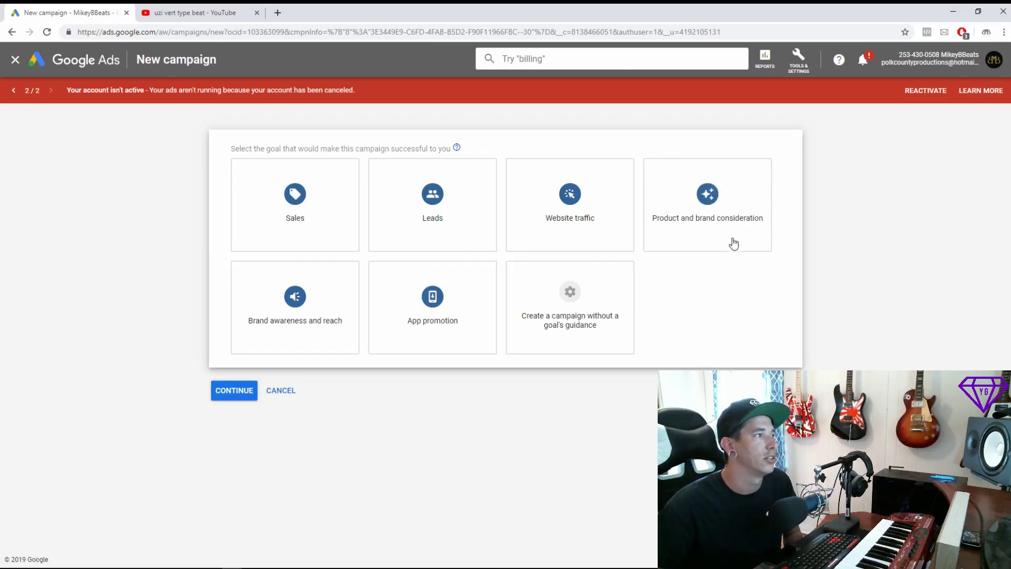
left_click(733, 216)
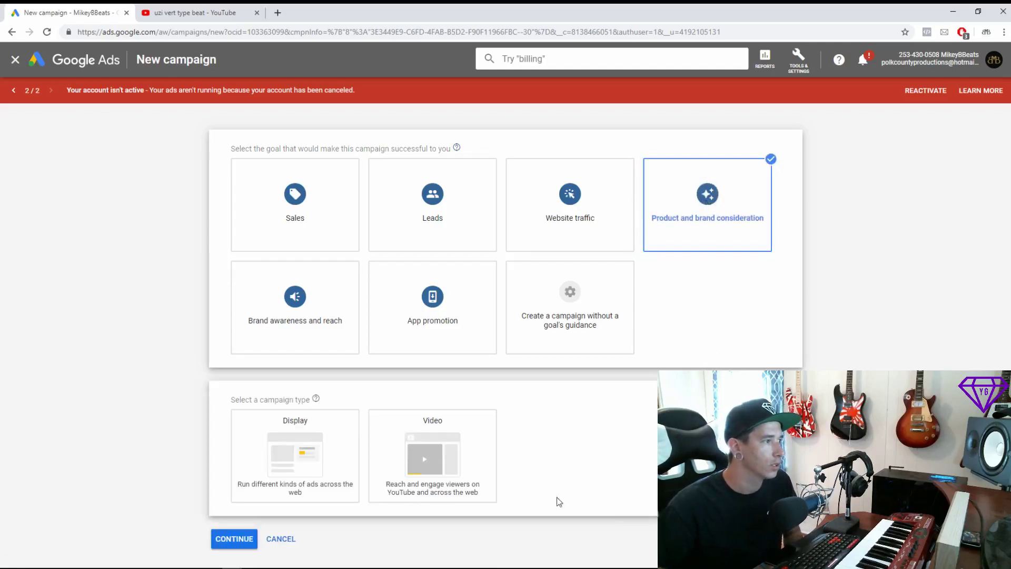
left_click(436, 459)
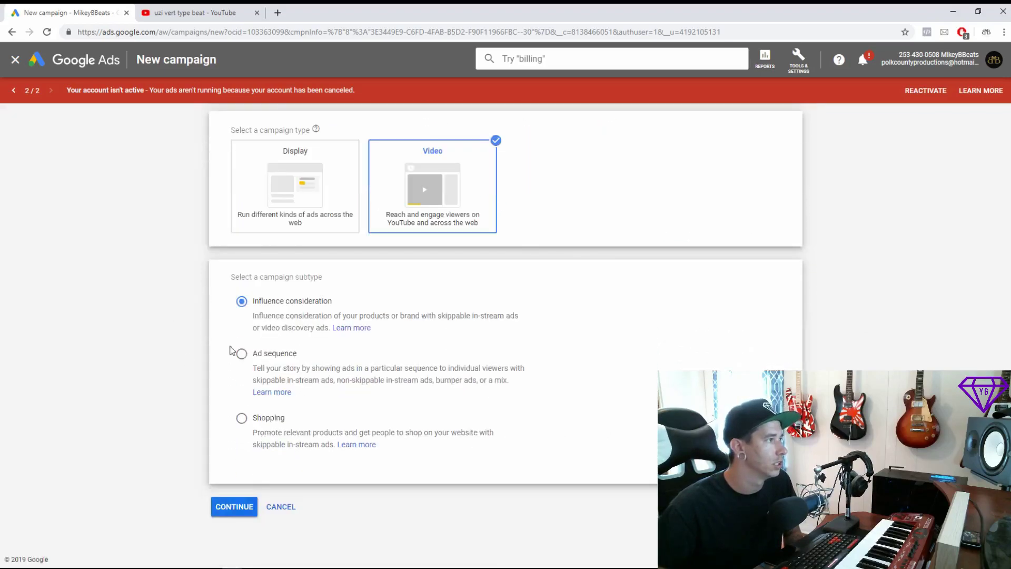
left_click(235, 507)
Name the campaign "Lil Baby Type Beat" and set its campaign total budget to $20.00
left_click(322, 238)
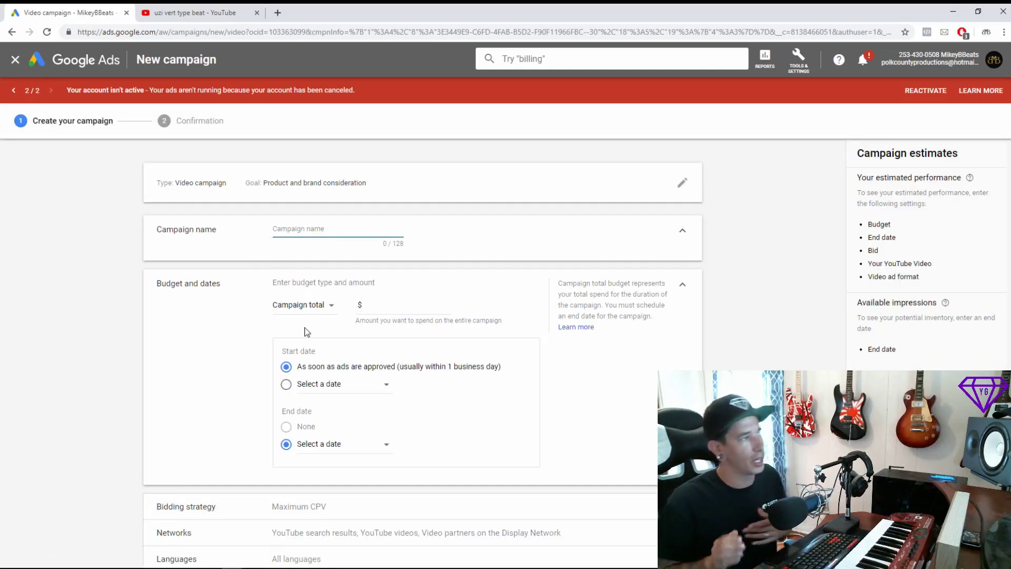
type("Lil Baby Type Beat")
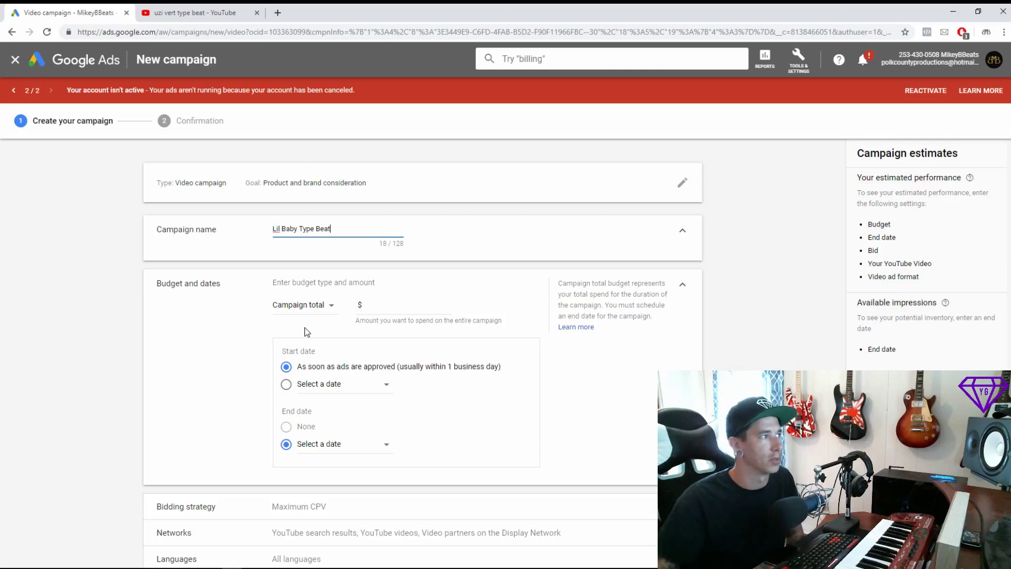
left_click(375, 305)
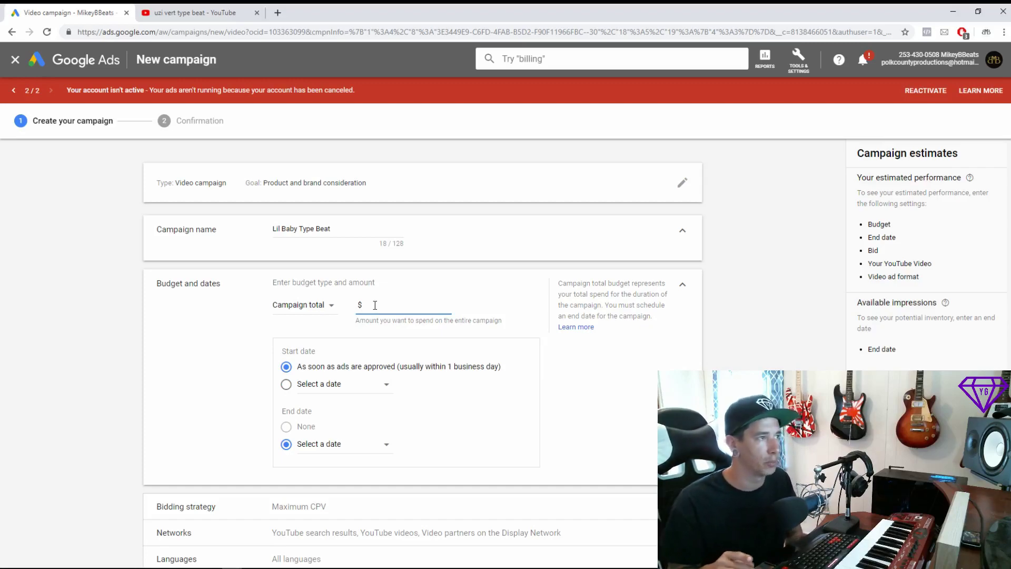
type("20.00")
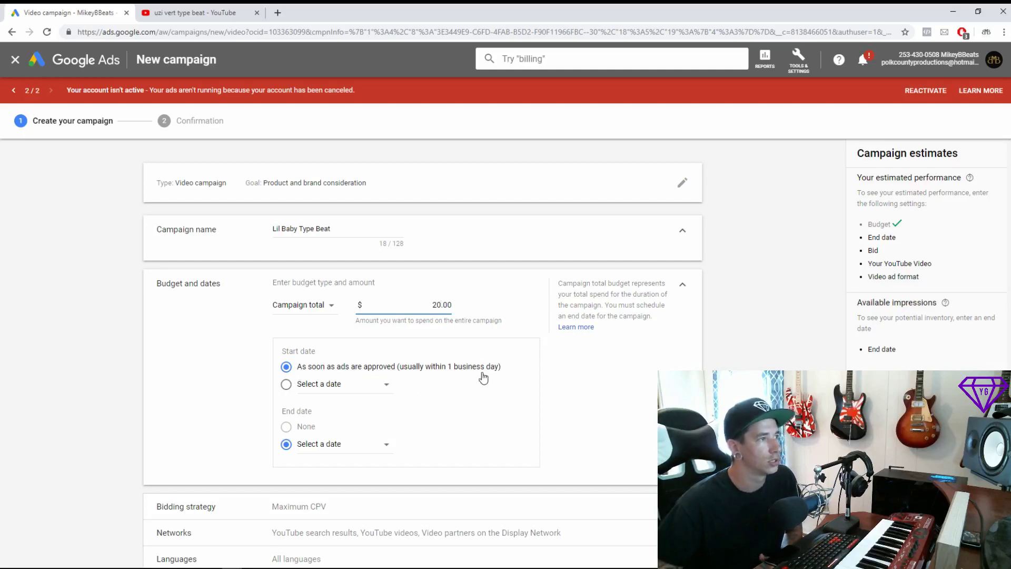
left_click(614, 406)
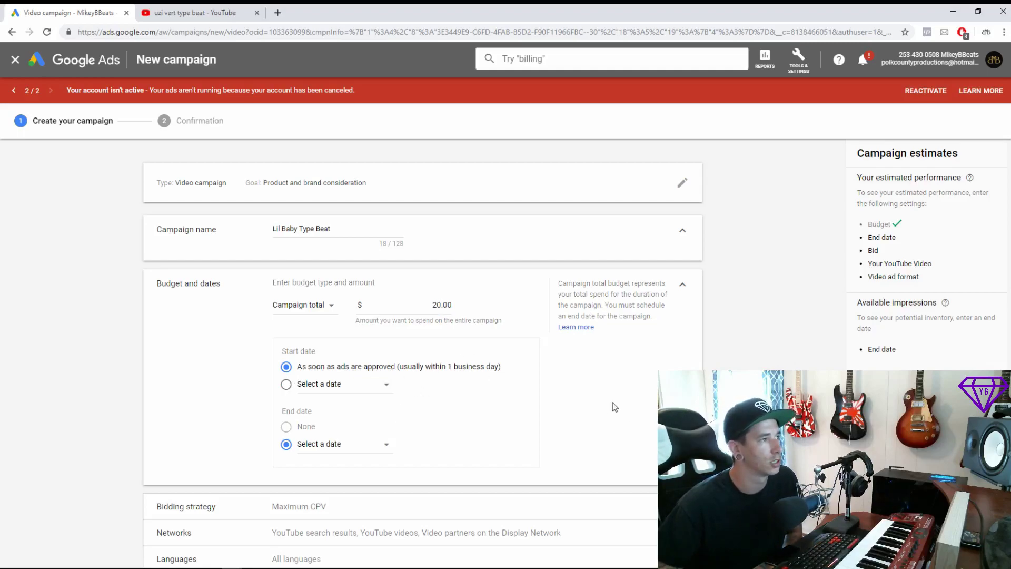
Set the campaign's end date to Jun 15, 2019
left_click(362, 445)
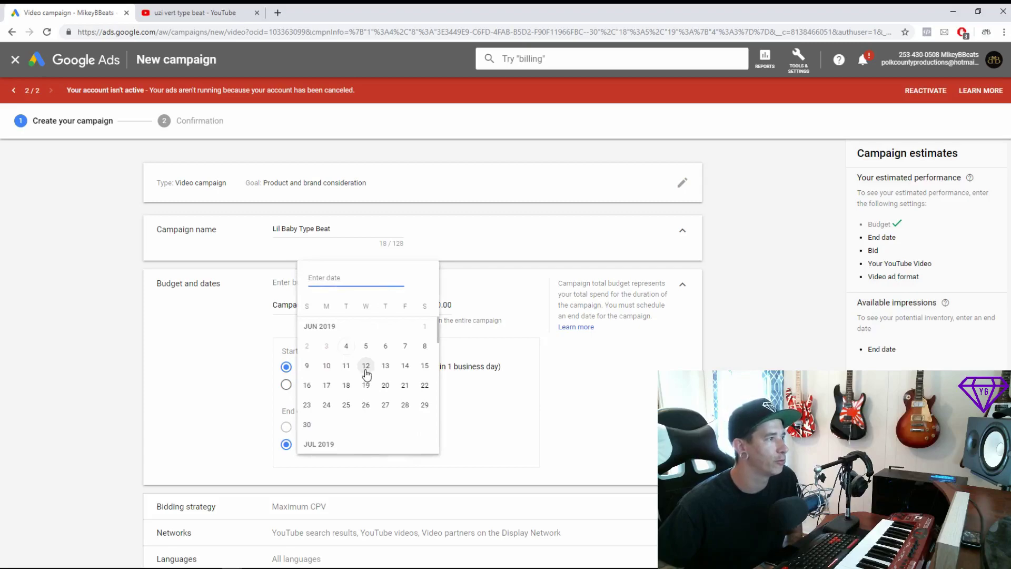
left_click(425, 366)
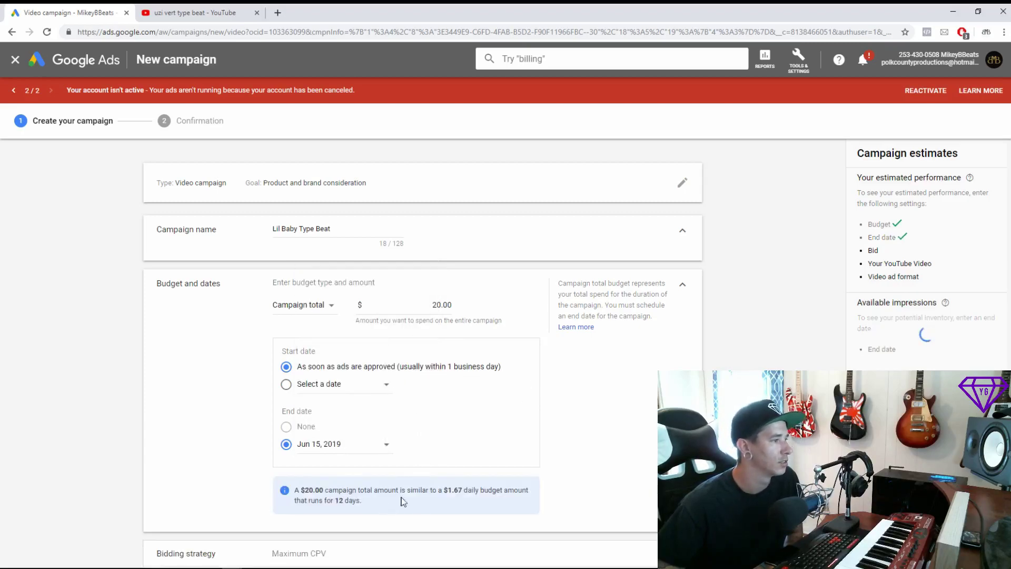
scroll(502, 494, "down", 1)
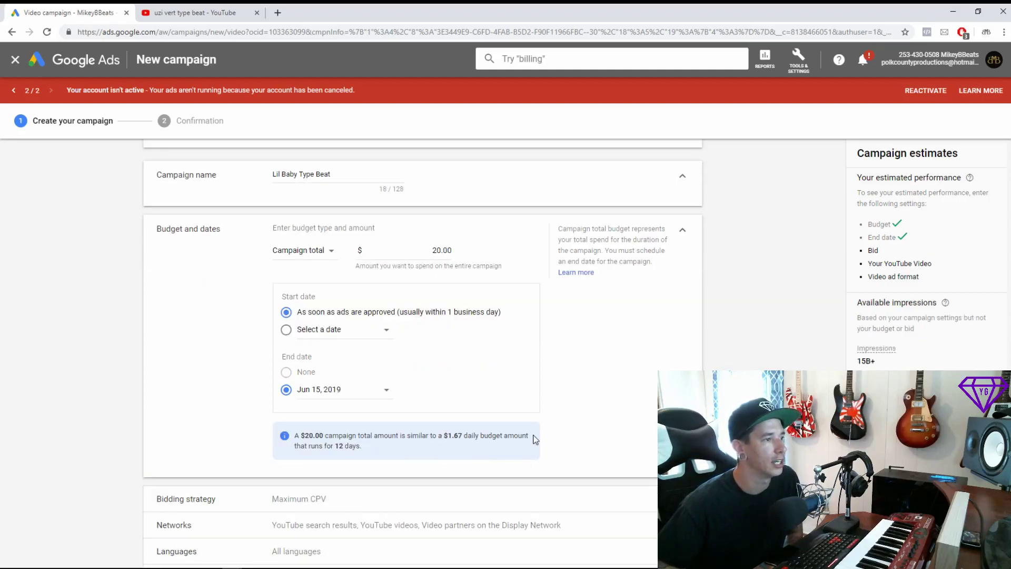
Review the campaign's bidding strategy and network settings
scroll(605, 429, "down", 2)
left_click(676, 391)
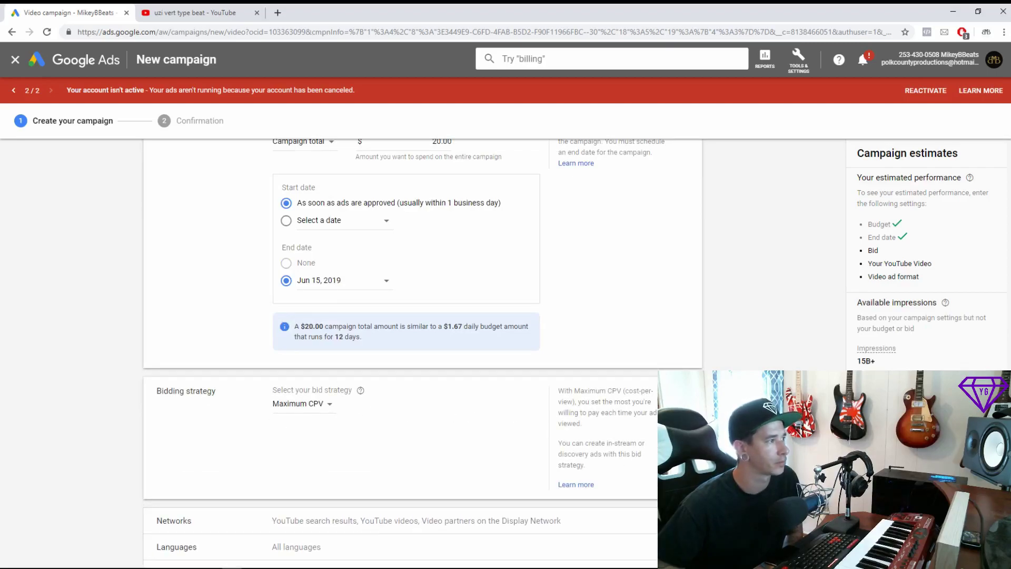
left_click(429, 425)
scroll(406, 419, "down", 2)
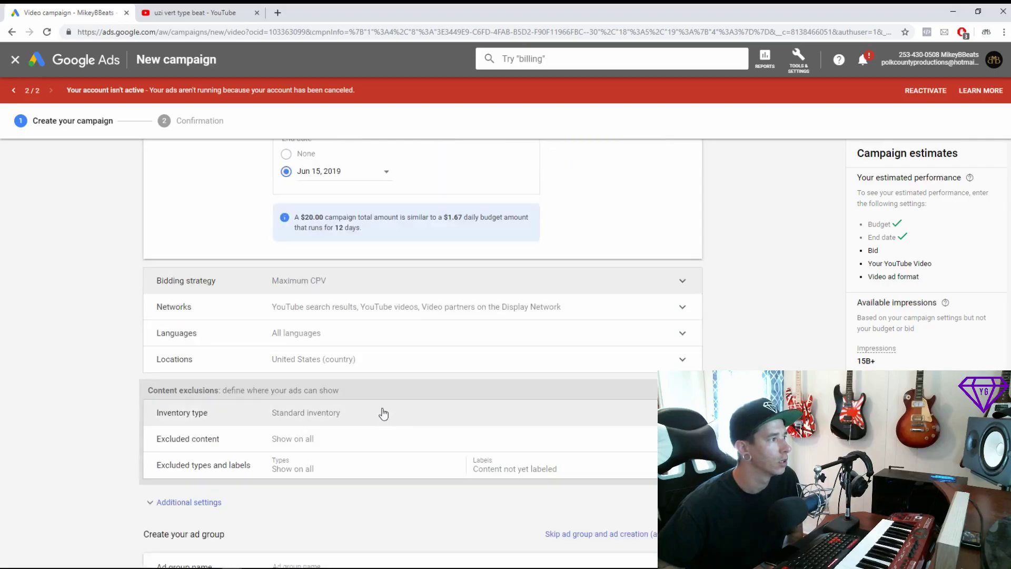
left_click(638, 315)
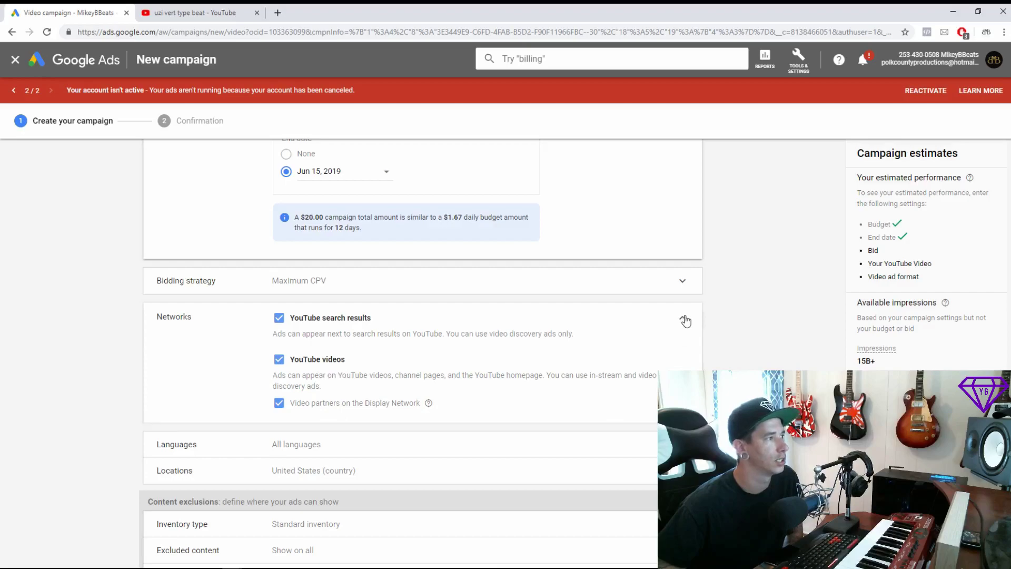
left_click(685, 321)
Restrict the campaign's targeted languages to English
left_click(679, 340)
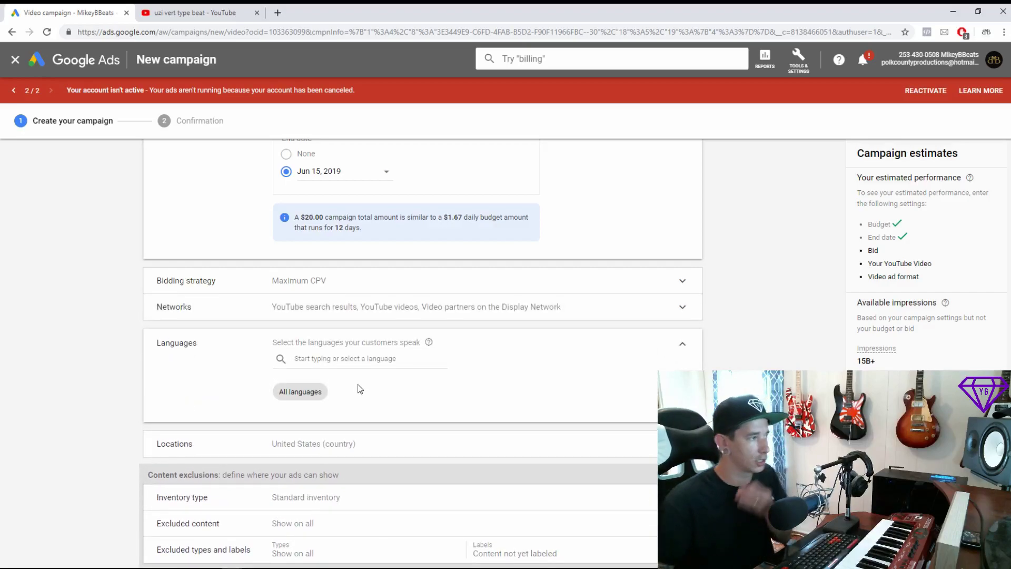
left_click(356, 359)
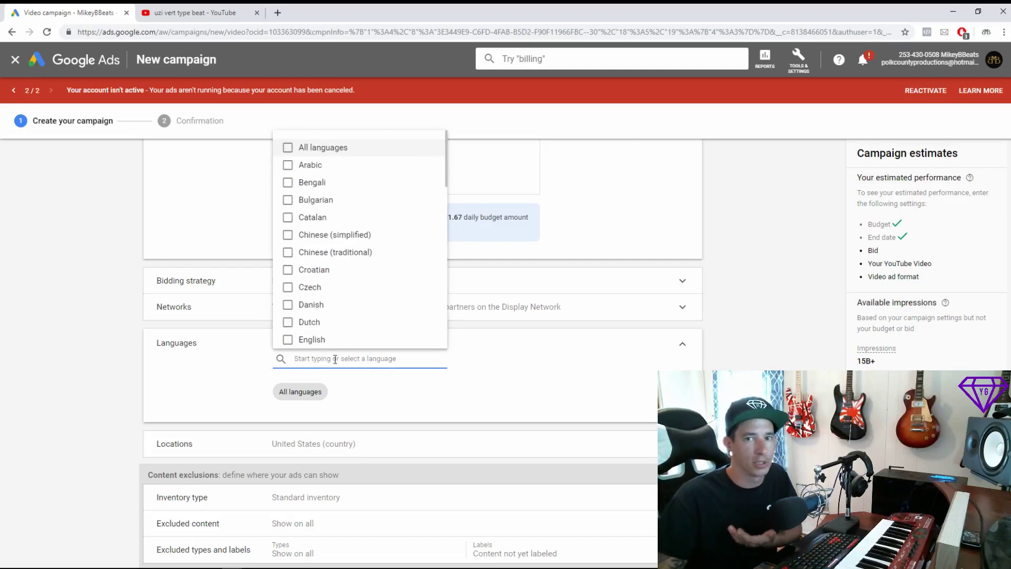
left_click(288, 340)
left_click(590, 378)
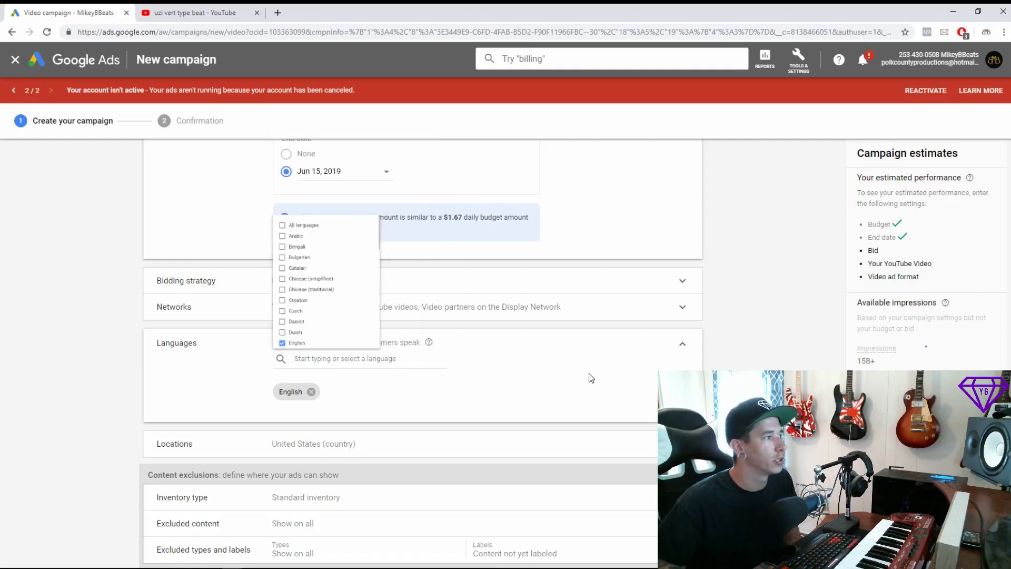
Review the campaign's location targeting options and content exclusions
scroll(591, 379, "down", 2)
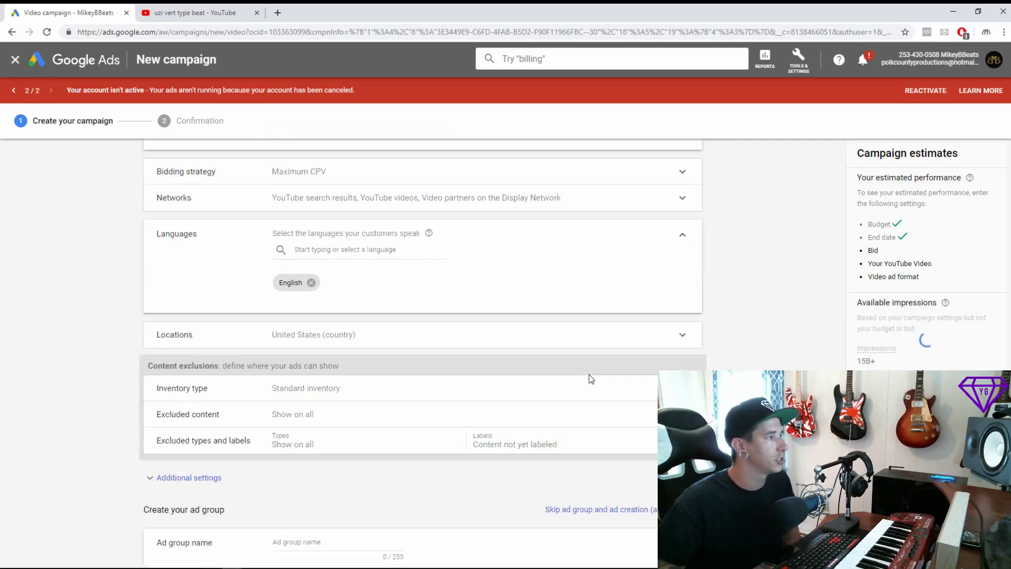
left_click(675, 335)
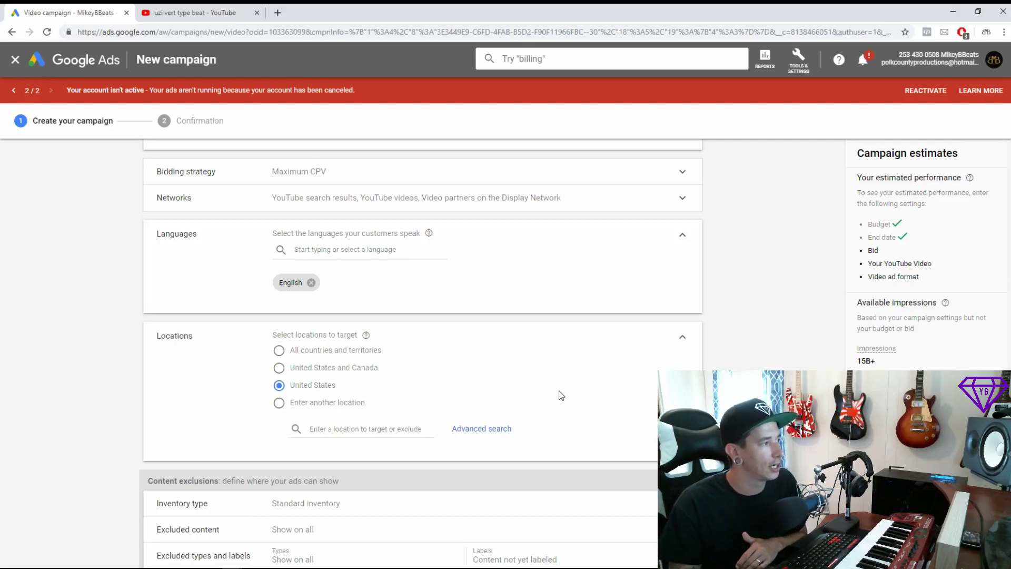
scroll(559, 396, "down", 2)
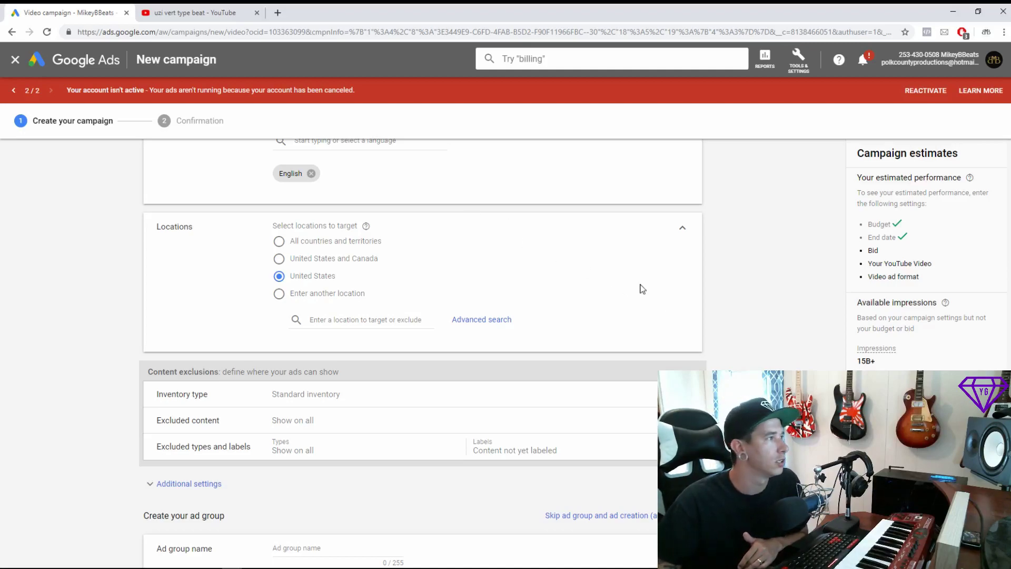
scroll(643, 289, "down", 2)
scroll(748, 355, "up", 3)
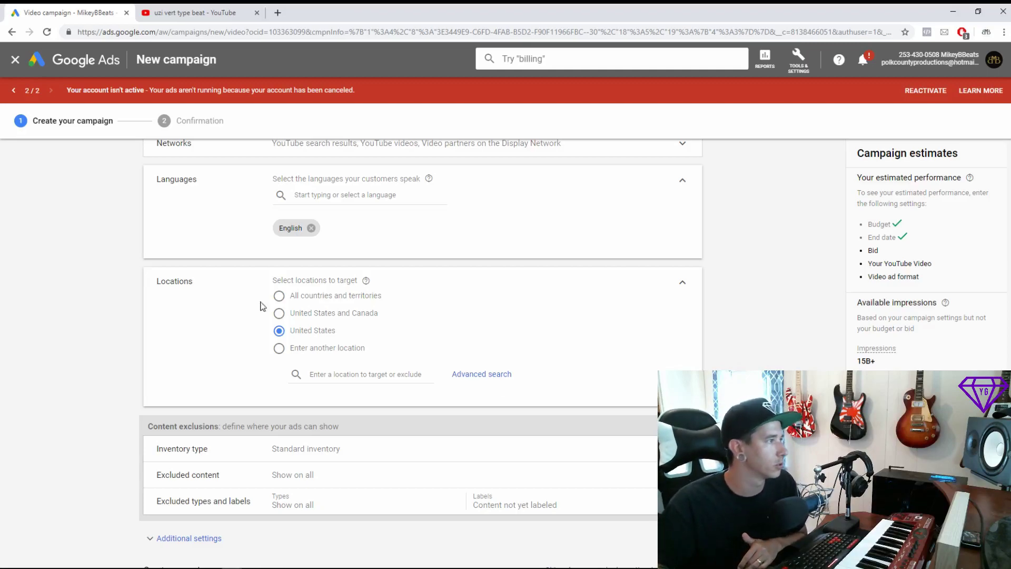
scroll(420, 365, "down", 1)
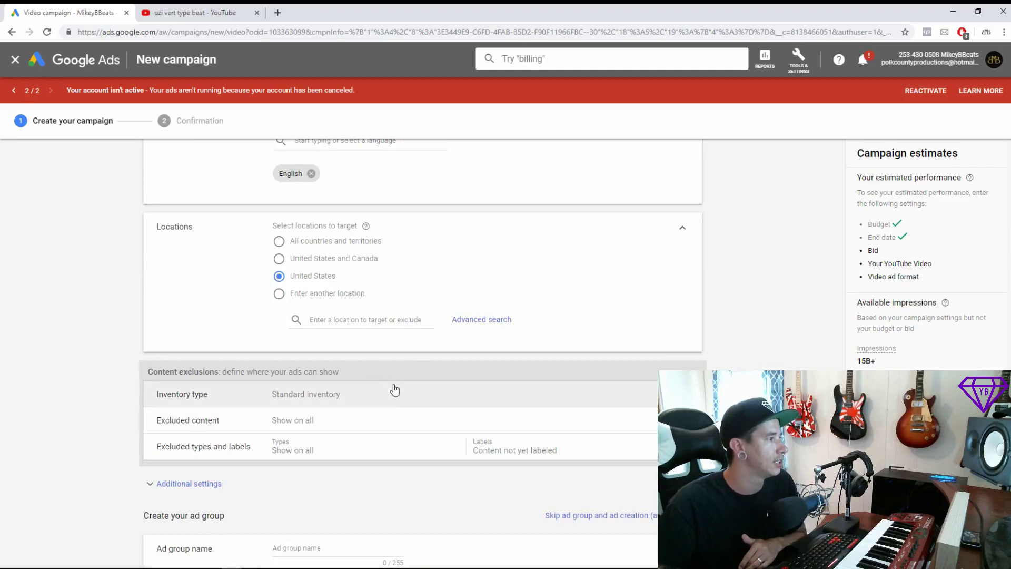
scroll(377, 403, "down", 1)
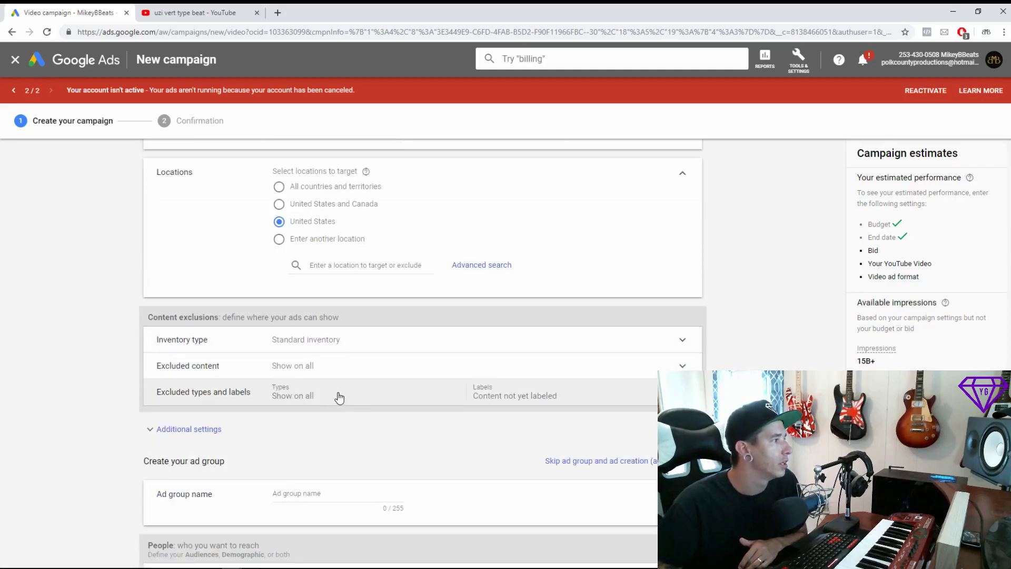
Name the ad group "Lil Baby Type Beat"
scroll(443, 455, "down", 2)
left_click(325, 386)
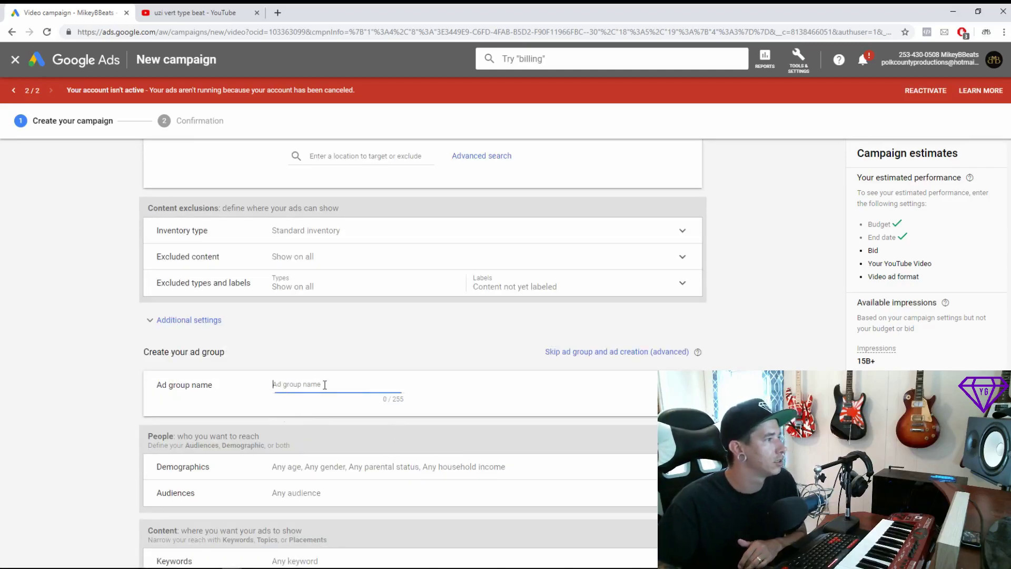
type("Lil Baby Type ")
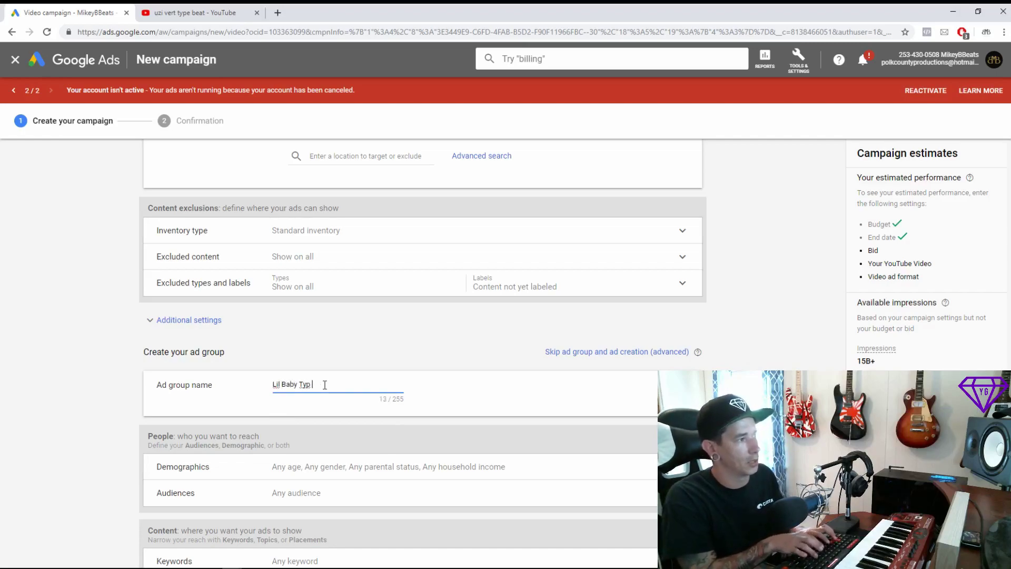
type("Beat")
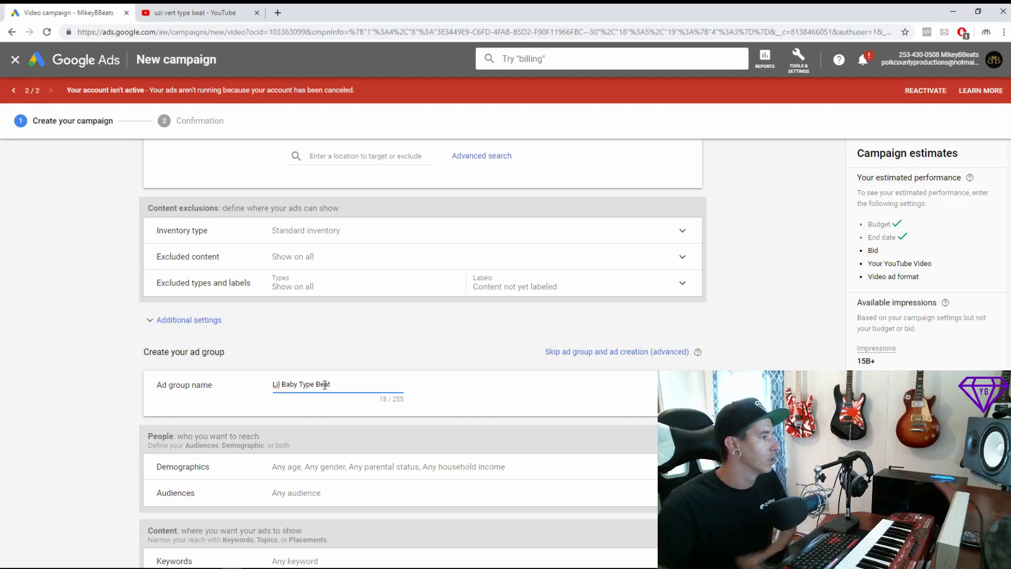
Exclude Female from the ad group's gender targeting, keeping Male and Unknown selected
scroll(325, 385, "down", 2)
left_click(683, 357)
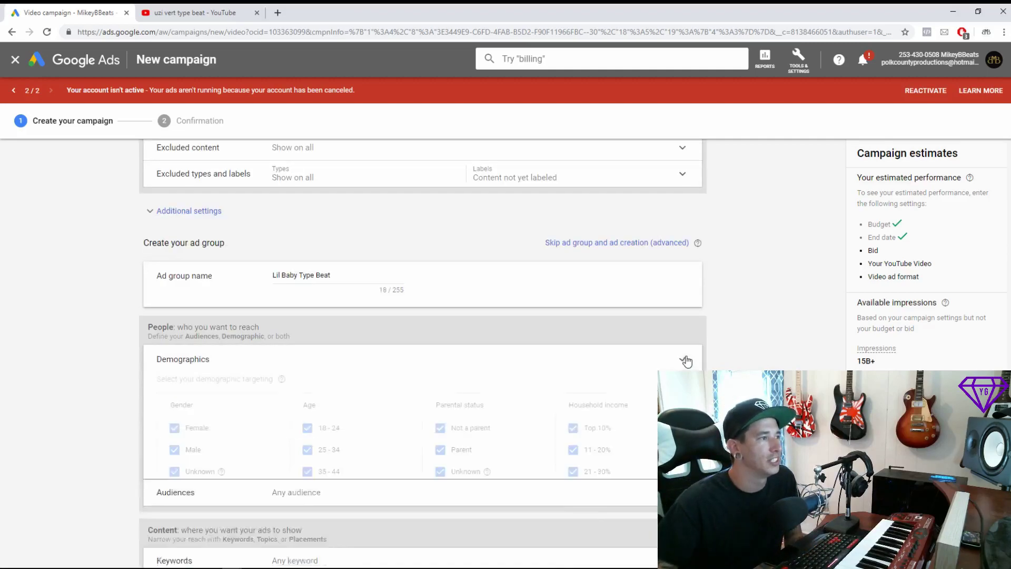
scroll(421, 342, "down", 2)
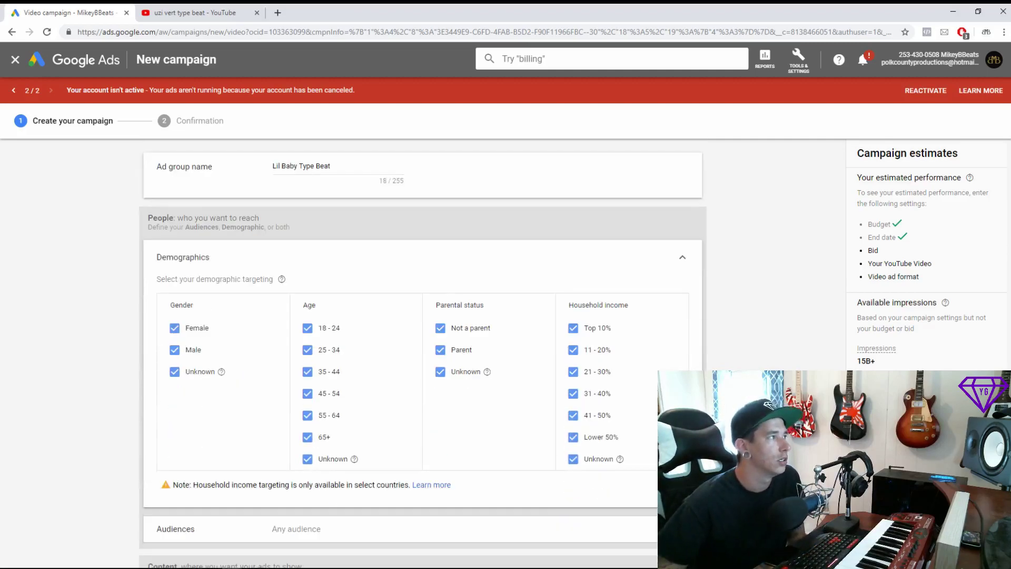
left_click(175, 373)
left_click(174, 328)
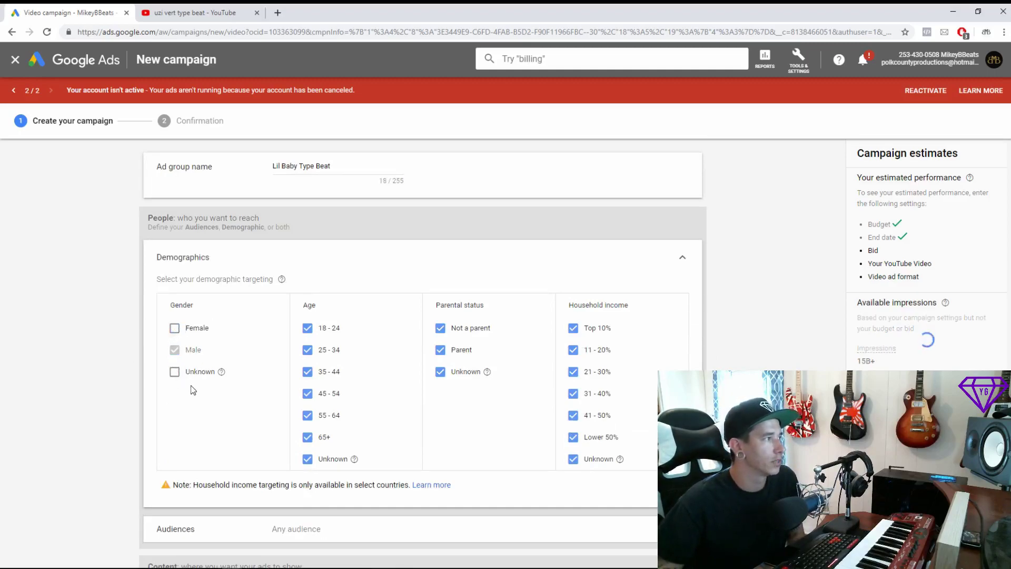
left_click(175, 372)
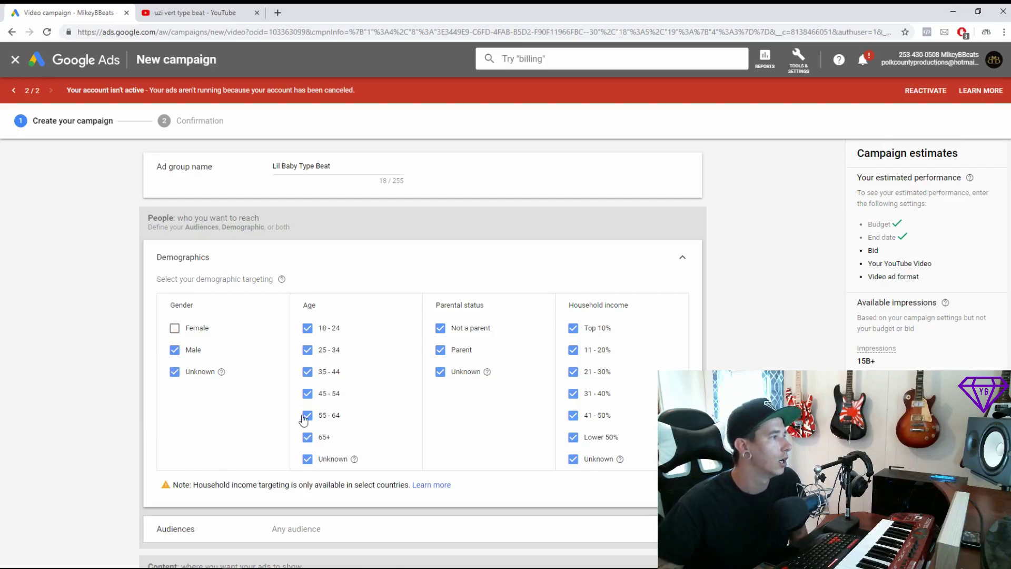
Exclude the age groups 35 - 44, 45 - 54, 55 - 64 and 65+ from the demographic targeting, keeping Unknown selected
left_click(307, 372)
left_click(307, 393)
left_click(307, 415)
left_click(308, 437)
left_click(307, 459)
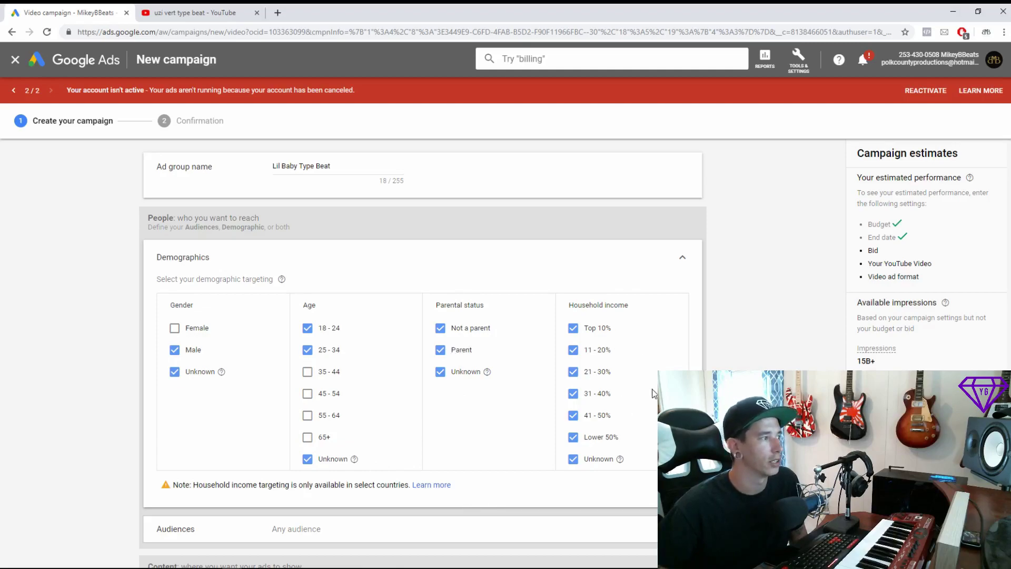
scroll(653, 393, "down", 1)
scroll(422, 343, "down", 1)
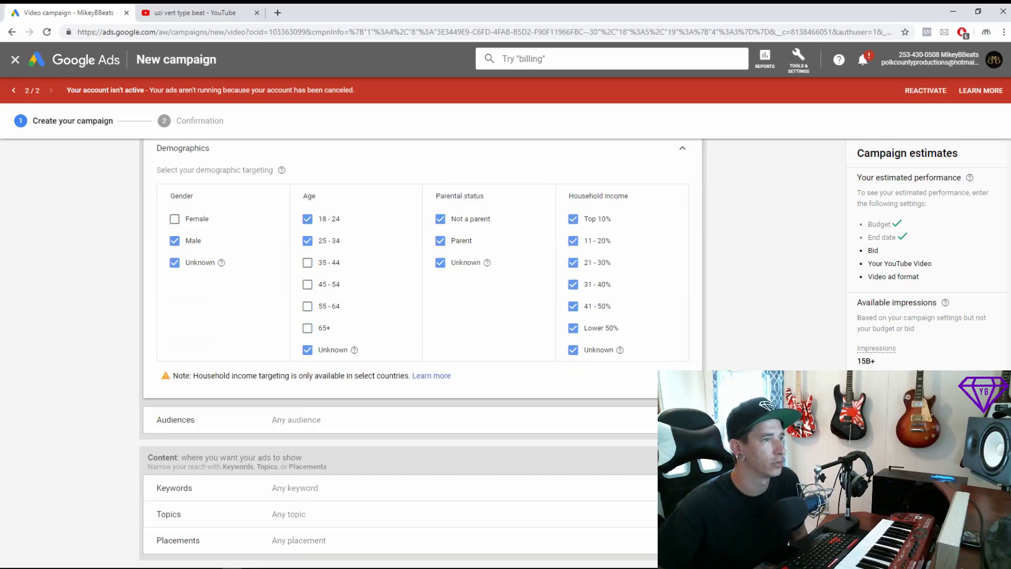
Search the ad group's audiences for "hiphop" and target the Rap & Hip Hop Fans affinity audience
scroll(676, 353, "up", 2)
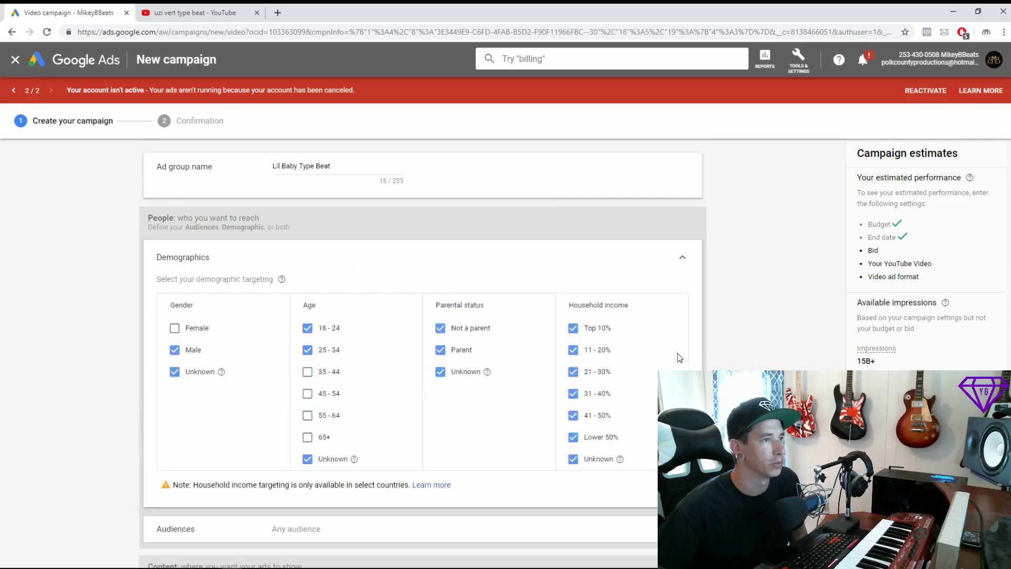
left_click(682, 258)
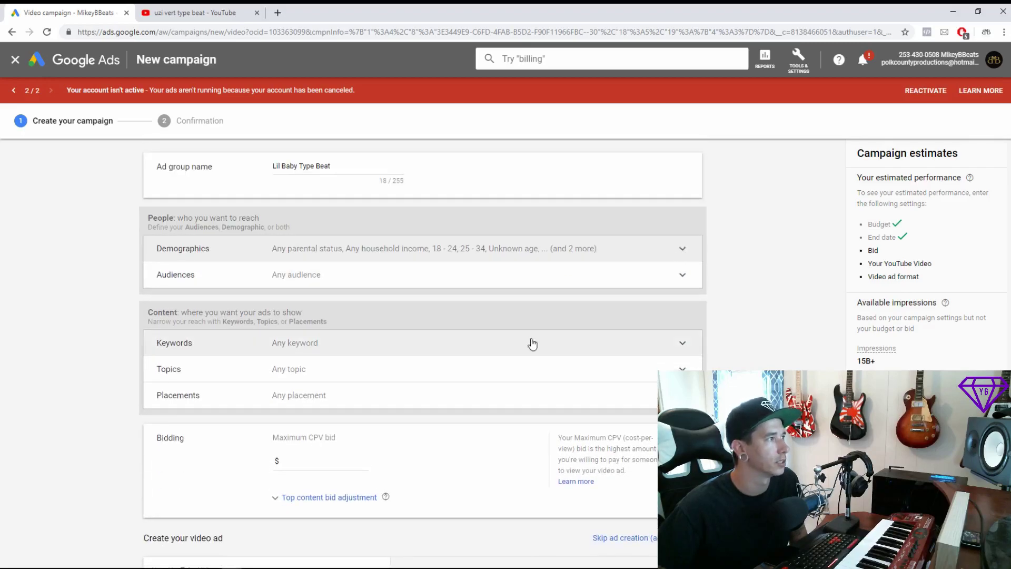
left_click(536, 280)
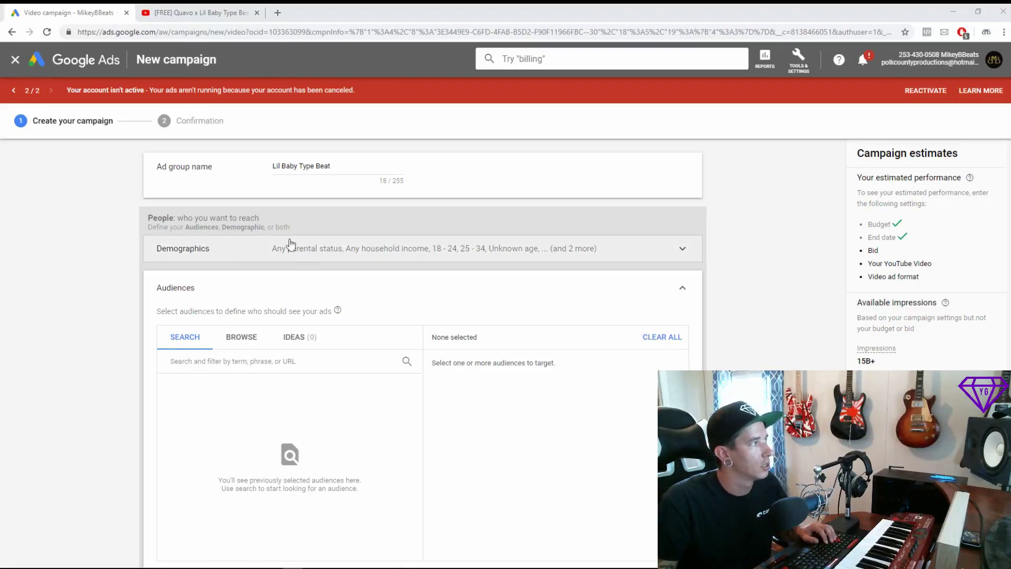
scroll(301, 323, "down", 1)
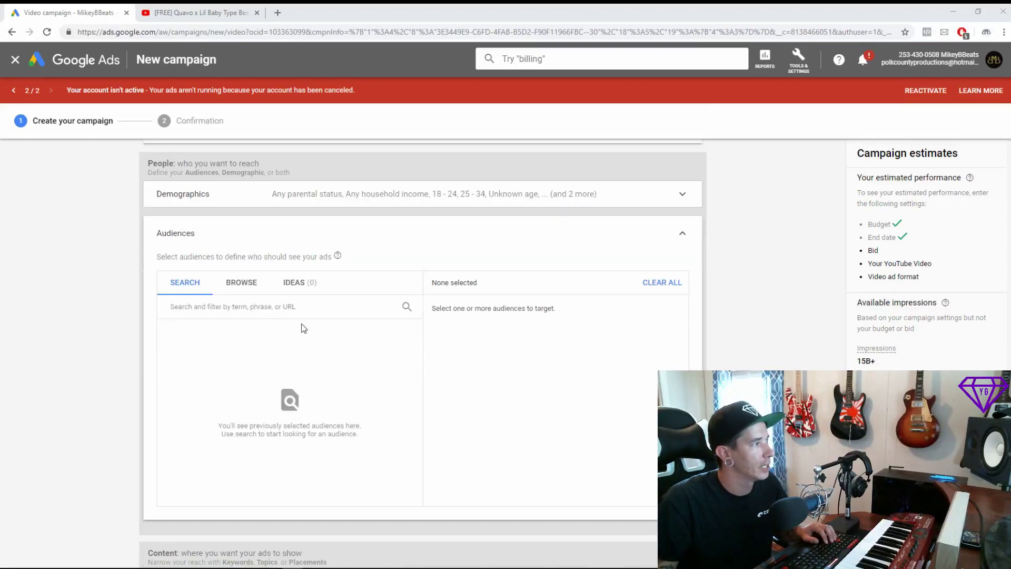
left_click(257, 310)
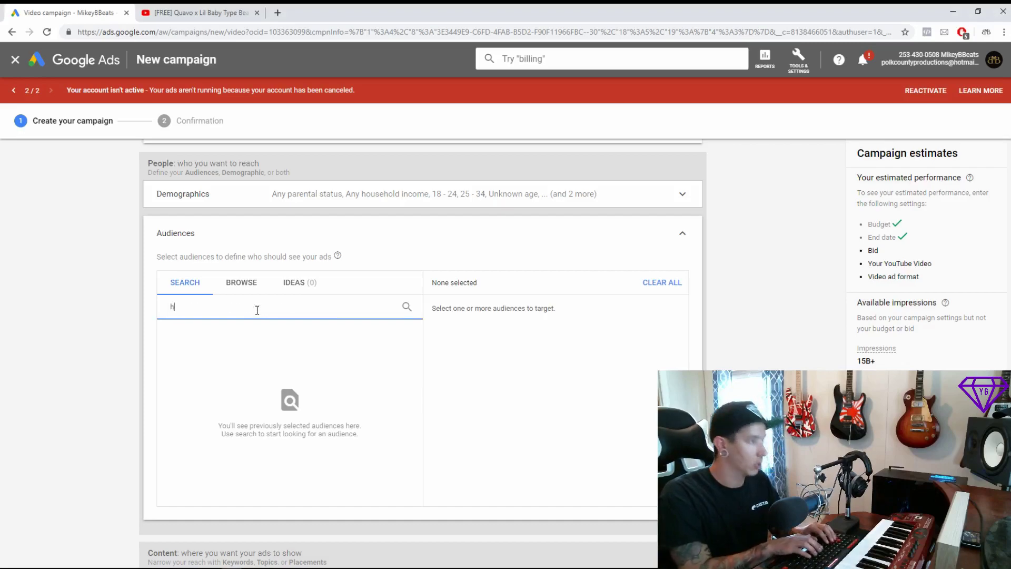
type("hiphop")
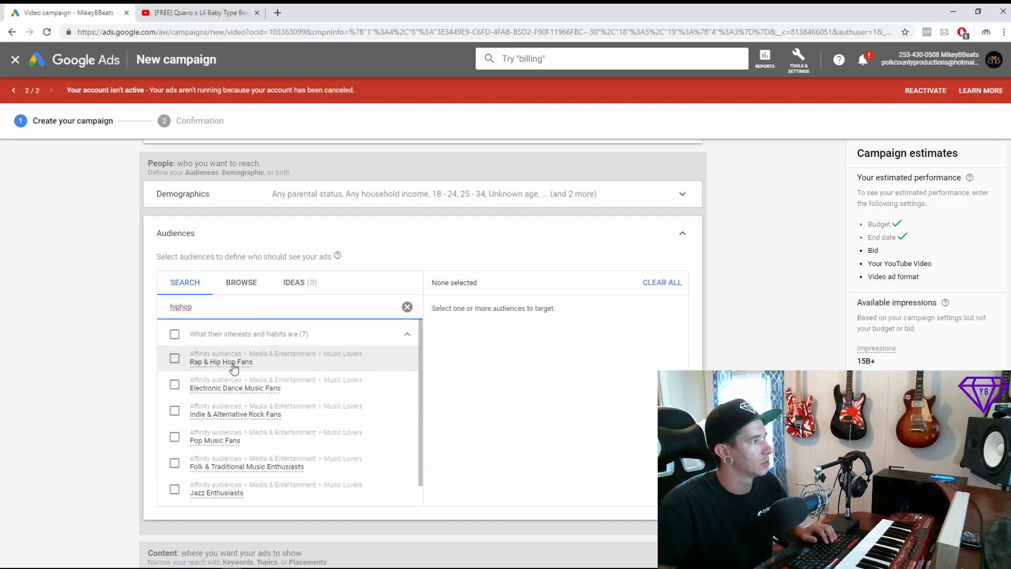
scroll(243, 446, "down", 1)
scroll(246, 446, "down", 2)
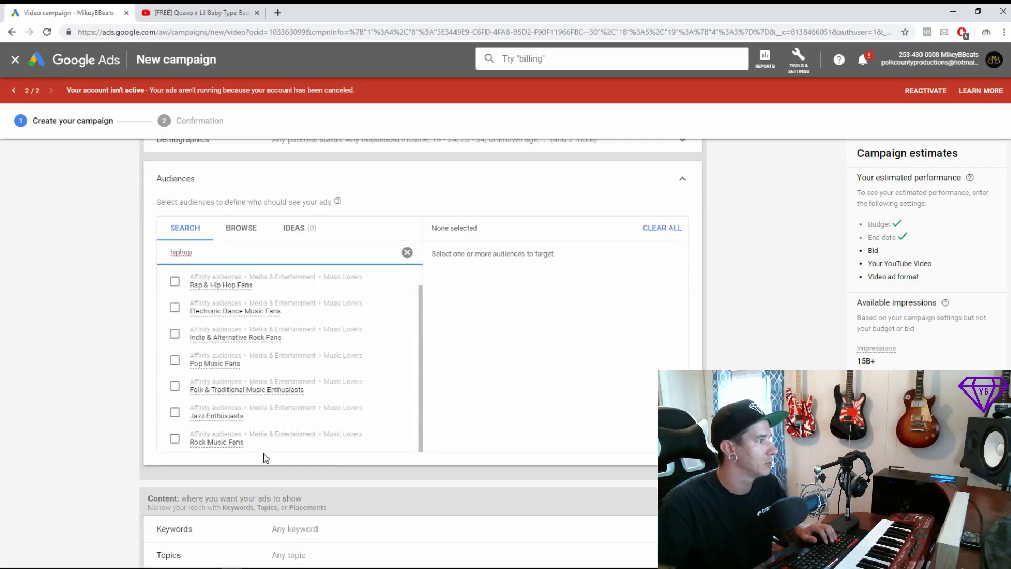
scroll(296, 436, "up", 4)
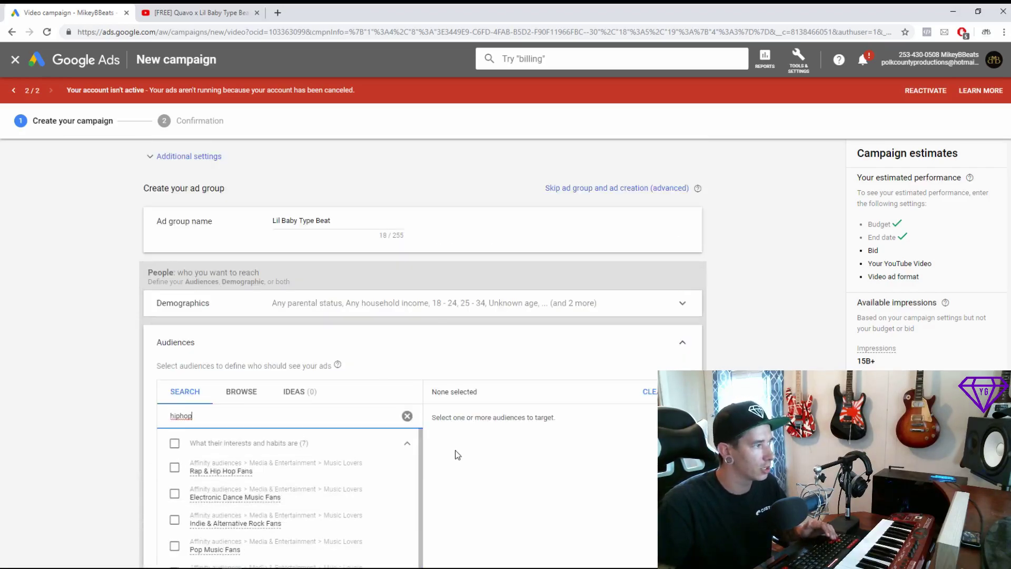
scroll(464, 453, "down", 2)
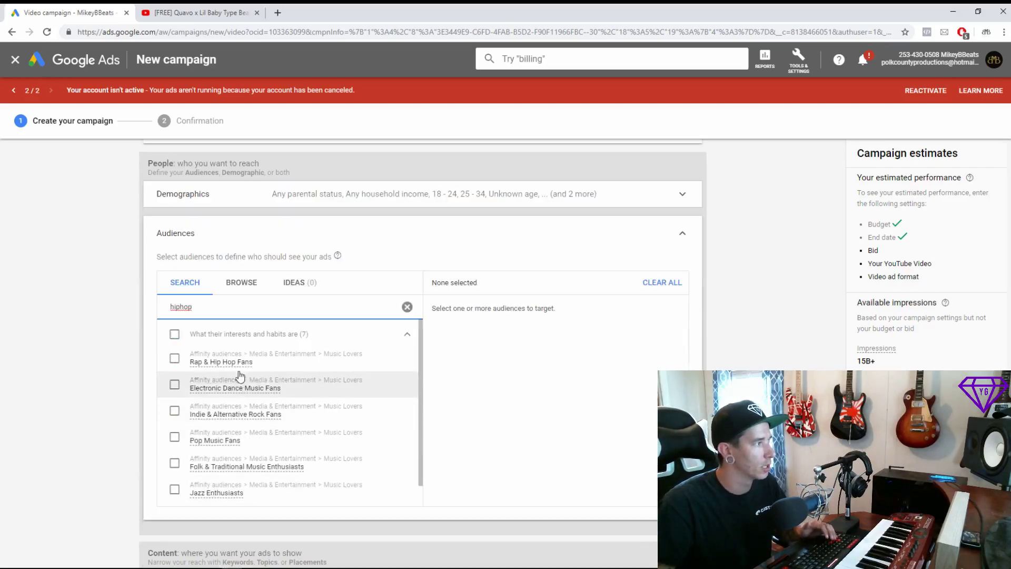
left_click(175, 359)
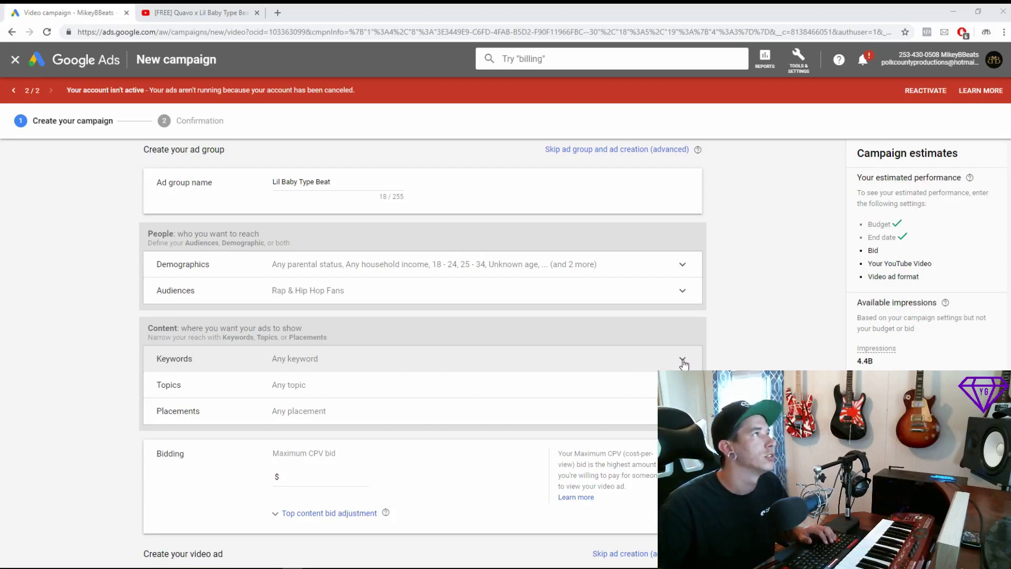
Copy the link of the Quavo x Lil Baby type beat video on YouTube and return to the Google Ads campaign
left_click(203, 13)
left_click(228, 33)
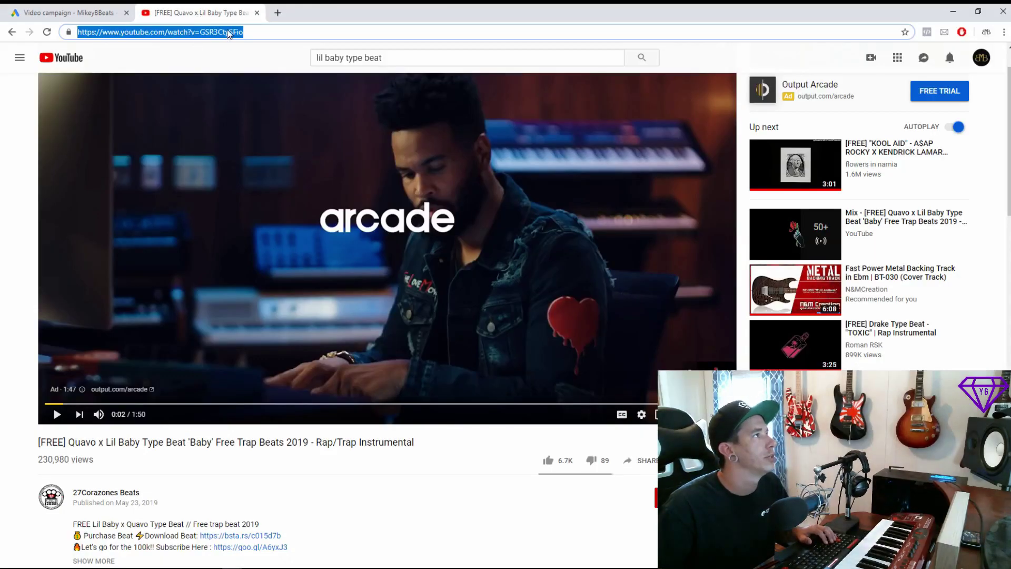
right_click(227, 33)
left_click(260, 91)
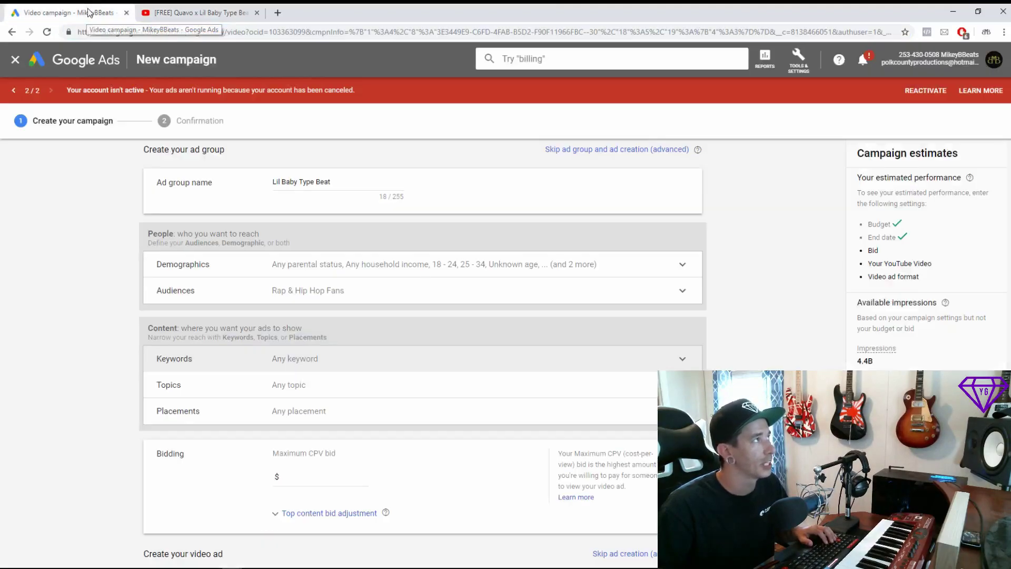
left_click(88, 16)
Open the Roddy Ricch x Lil Baby "Spitfire" video from the YouTube results, copy its link and return to Google Ads
left_click(158, 13)
scroll(348, 368, "down", 1)
scroll(147, 219, "up", 1)
left_click(11, 31)
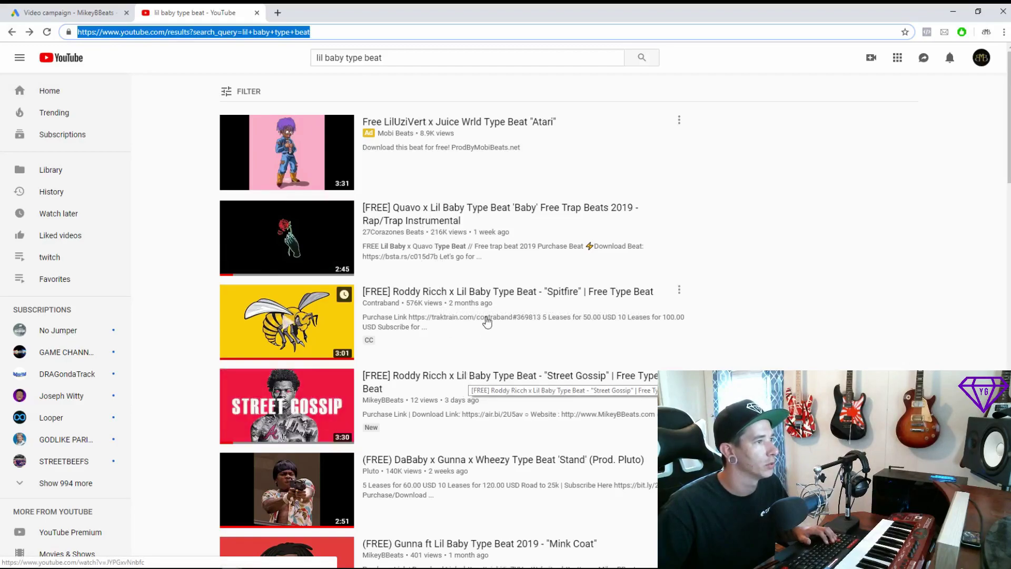
left_click(434, 307)
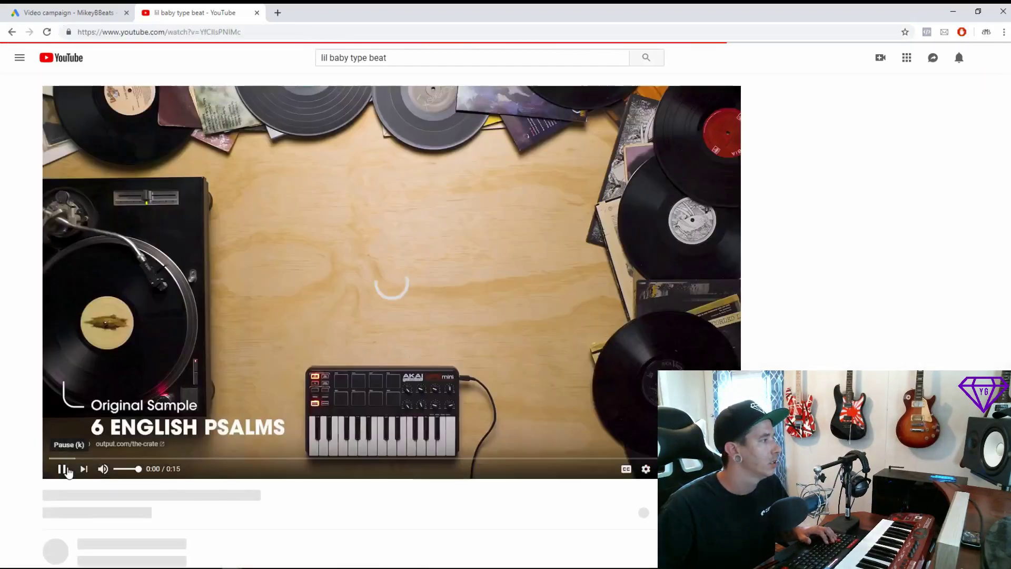
left_click(200, 32)
right_click(200, 31)
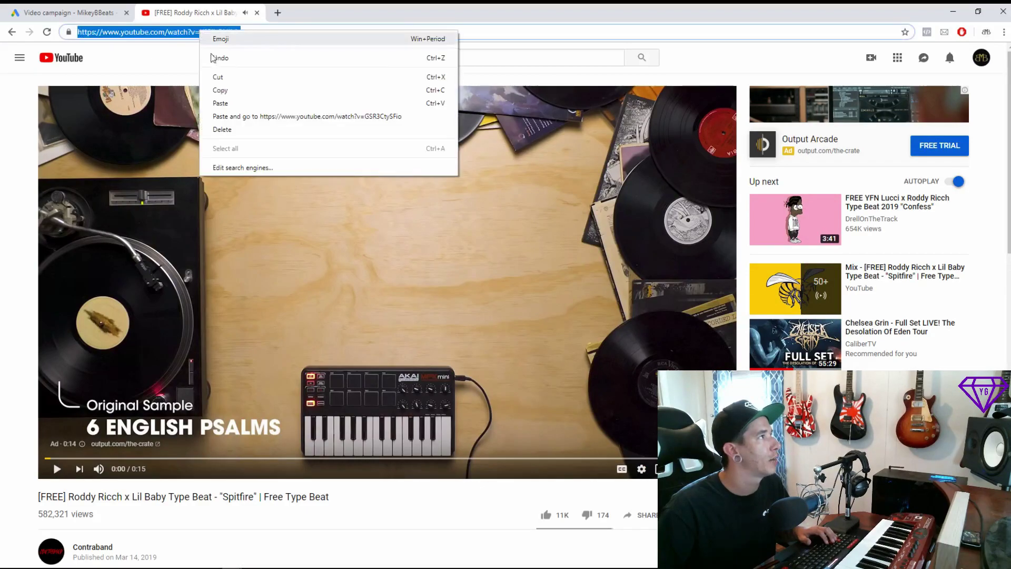
left_click(221, 85)
left_click(69, 12)
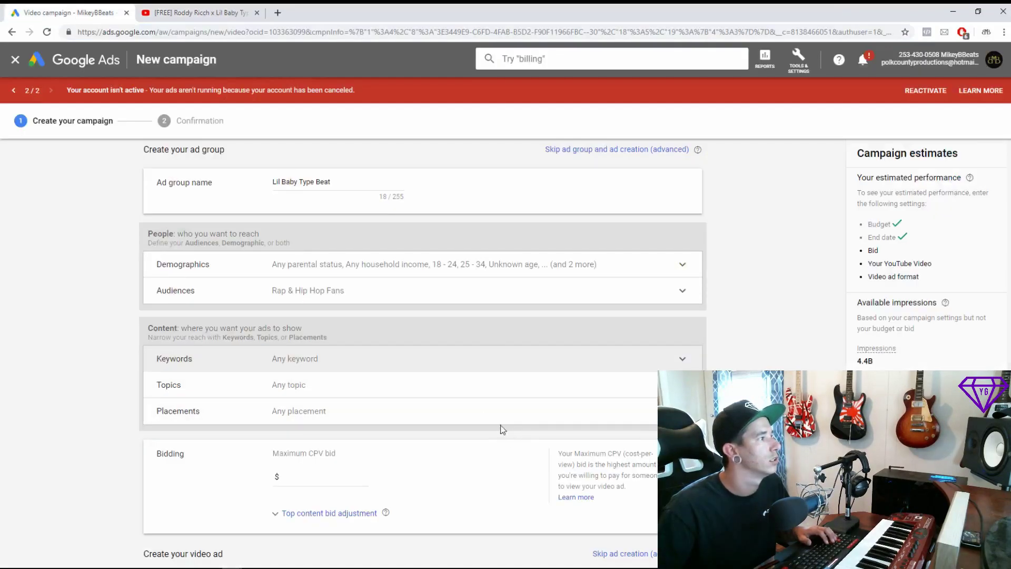
Get keyword ideas for the ad group from the copied YouTube video link and look through the suggestions
left_click(681, 362)
left_click(532, 437)
key("ctrl+v")
scroll(639, 434, "down", 2)
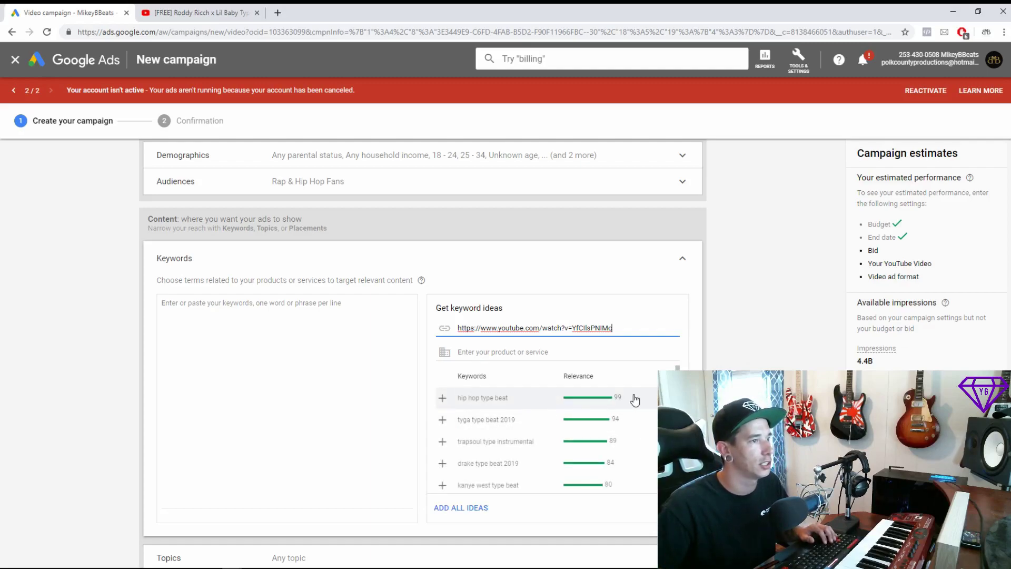
scroll(567, 415, "down", 3)
scroll(538, 419, "down", 5)
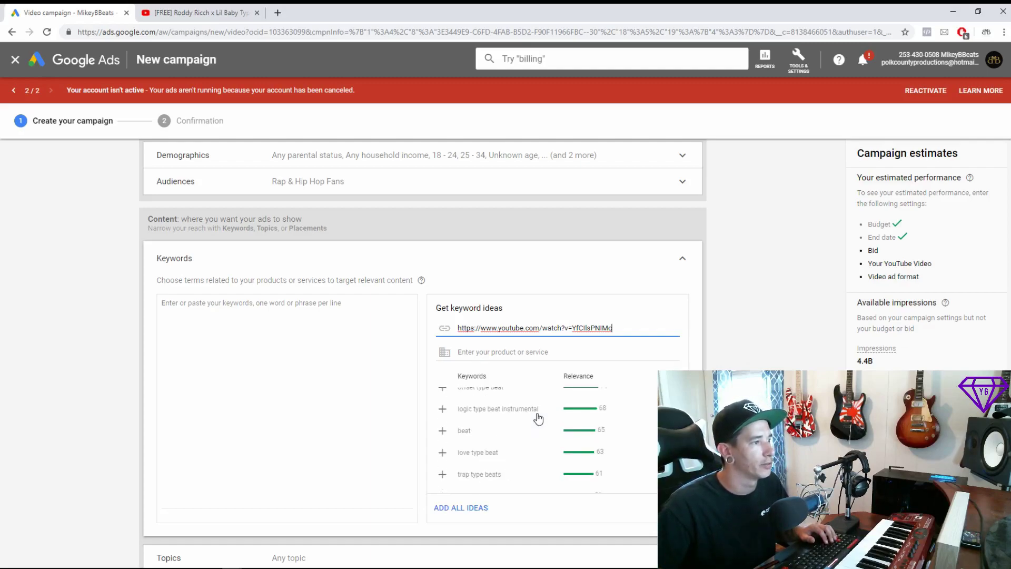
scroll(543, 415, "down", 2)
scroll(590, 474, "up", 2)
scroll(559, 460, "up", 10)
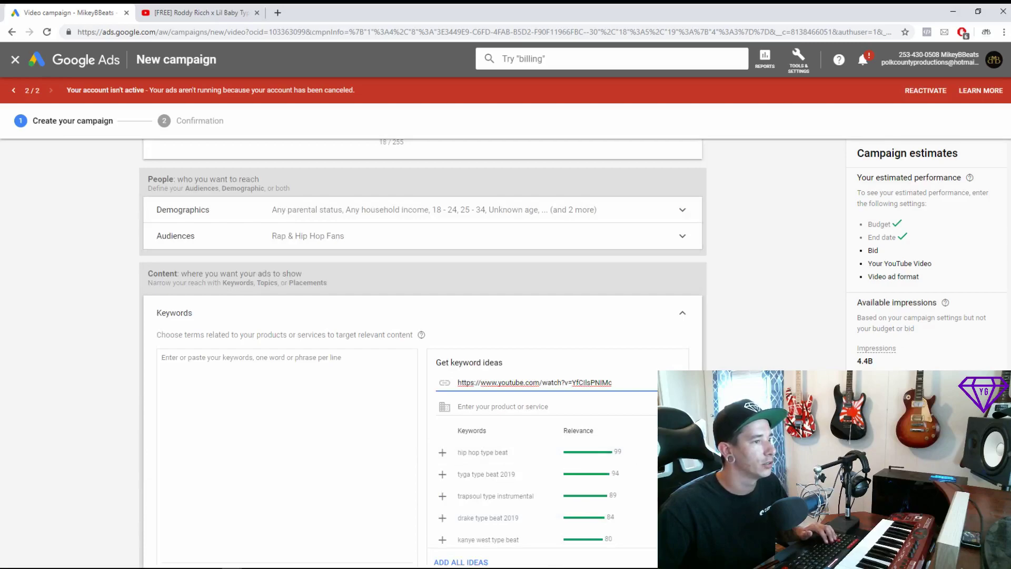
scroll(571, 467, "down", 2)
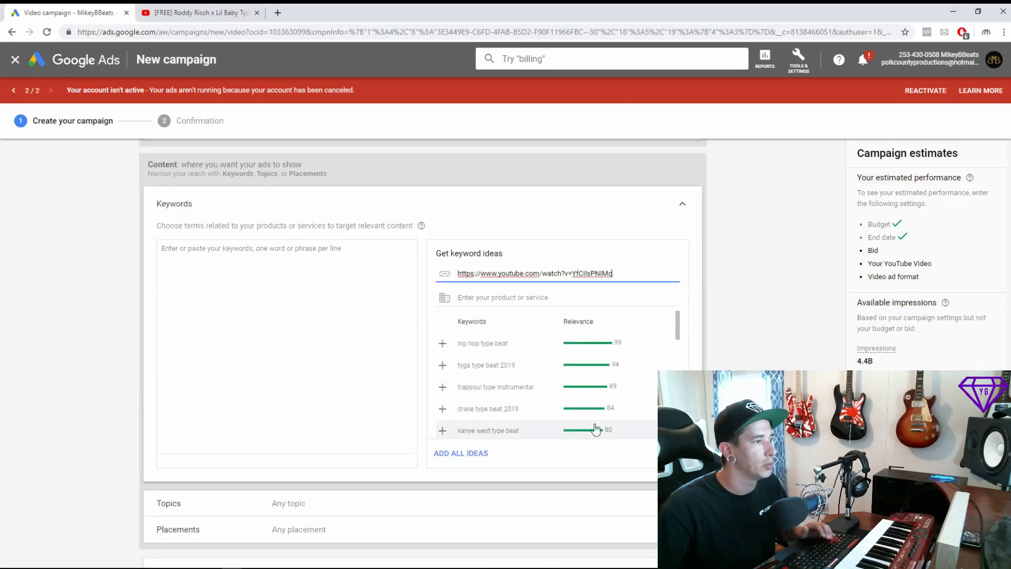
Enter the keywords "lil baby type beat", "lil baby" and "type beat" on separate lines
left_click(246, 253)
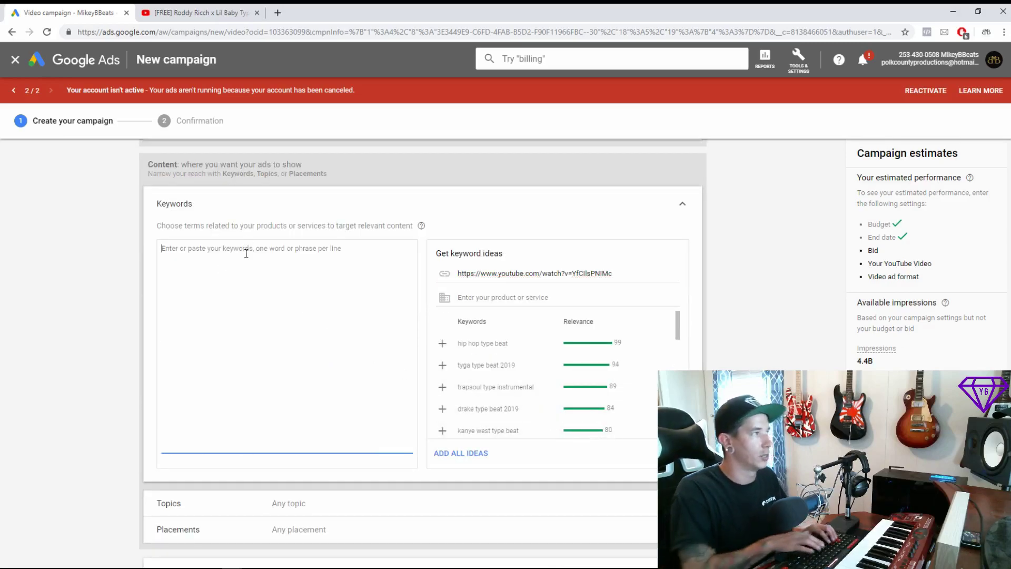
type("lil baby type beat")
key("Return")
type("lil baby type beat")
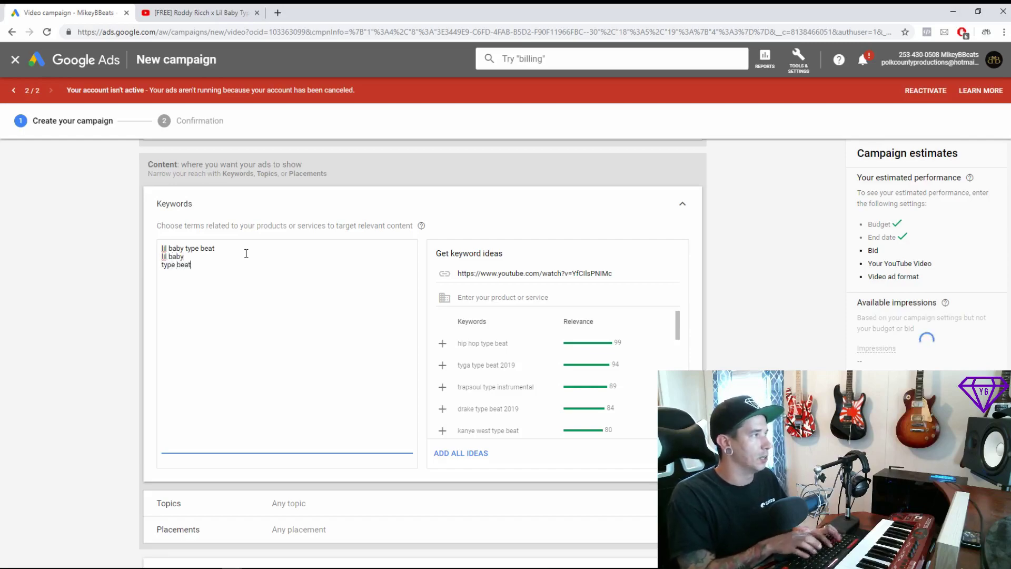
Add the suggested type beat keywords for hip hop, 2019 rap, offset, lil pump, kanye west, logic (instrumental) and love, plus "beat"
left_click(443, 344)
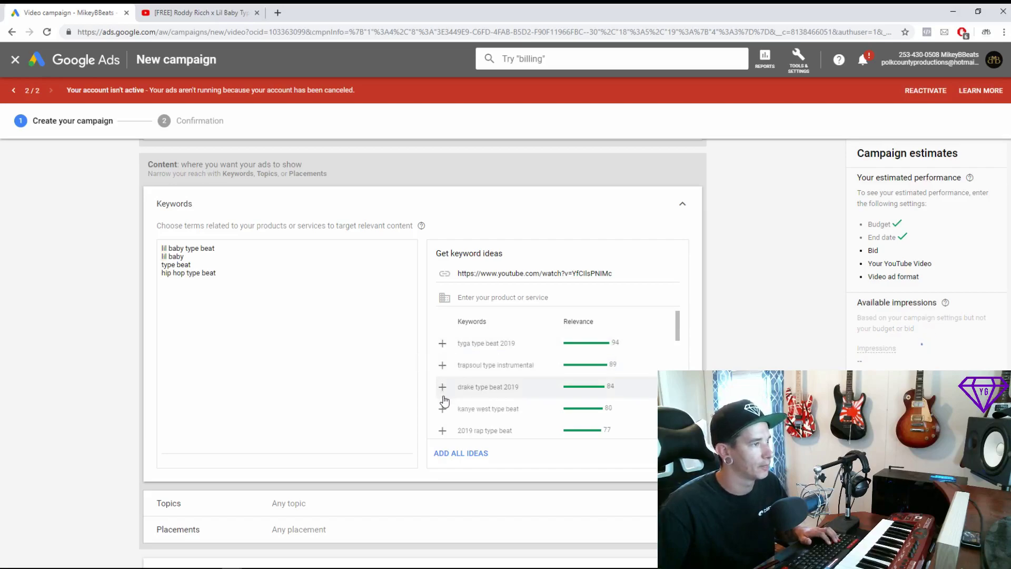
scroll(444, 389, "down", 3)
left_click(442, 376)
left_click(442, 398)
left_click(442, 376)
left_click(443, 354)
left_click(443, 354)
left_click(443, 354)
left_click(443, 354)
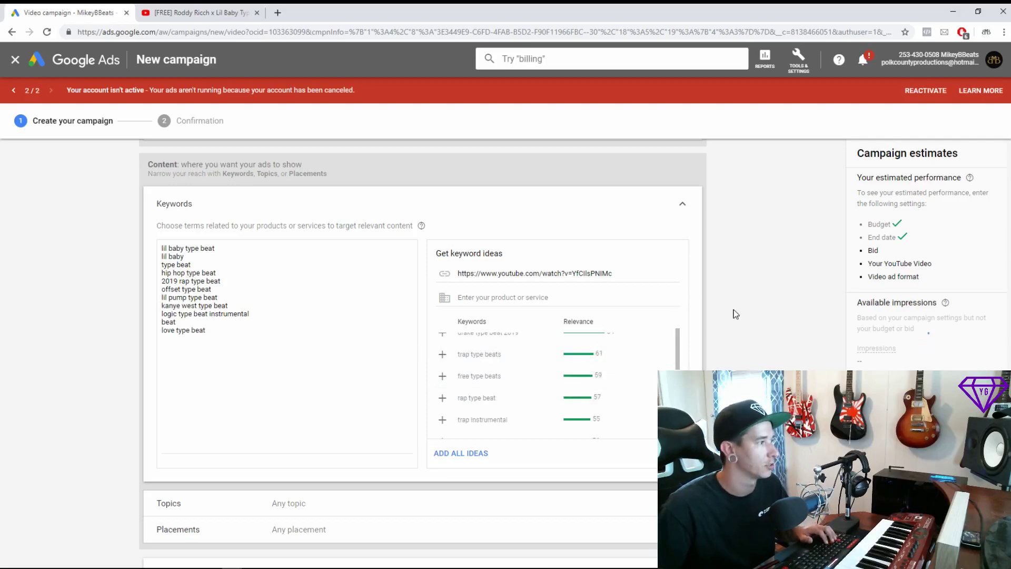
left_click(684, 207)
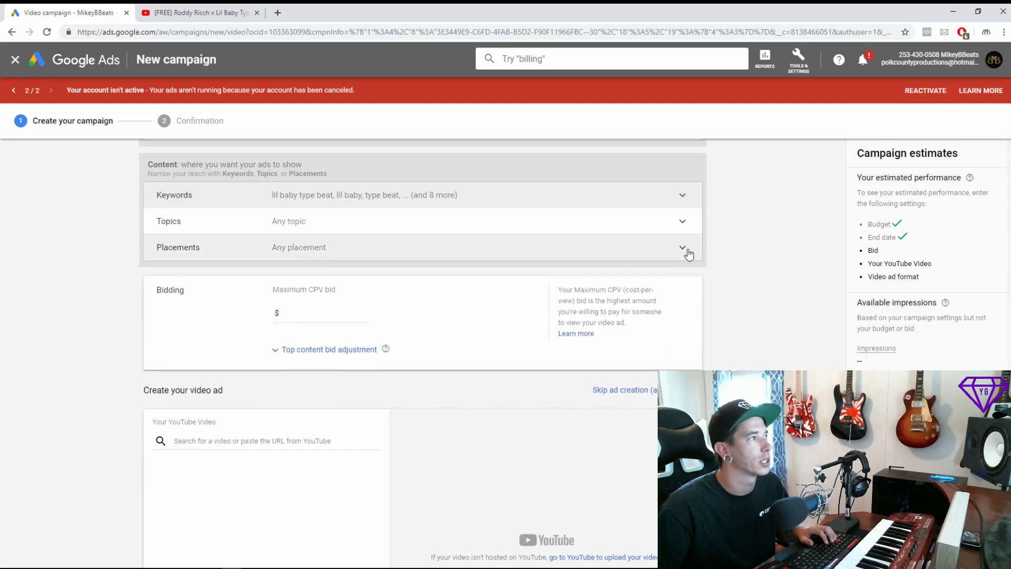
Search the ad group's topic targeting for "hiphop"
left_click(684, 227)
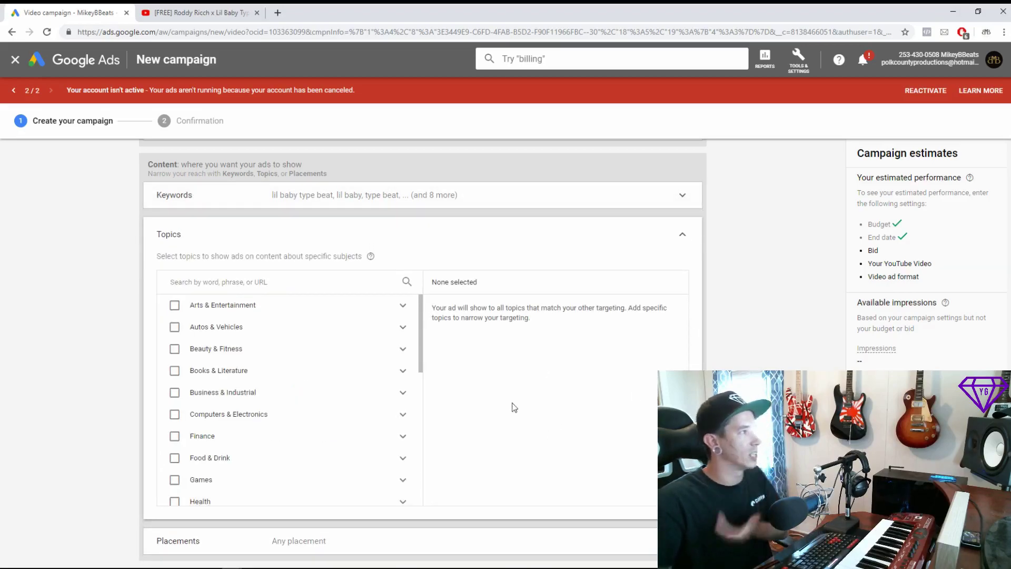
left_click(405, 305)
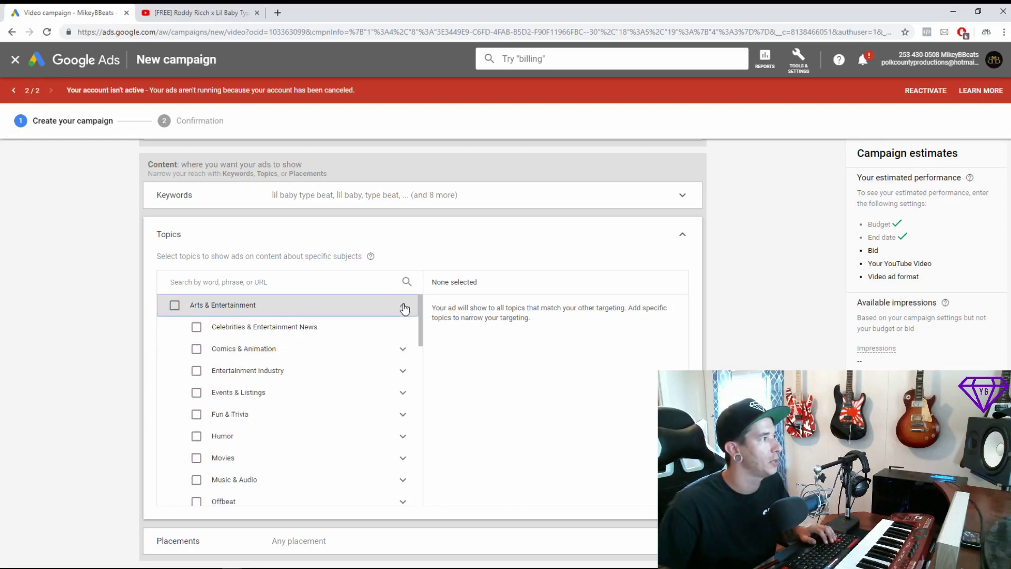
left_click(240, 282)
type("hip hop")
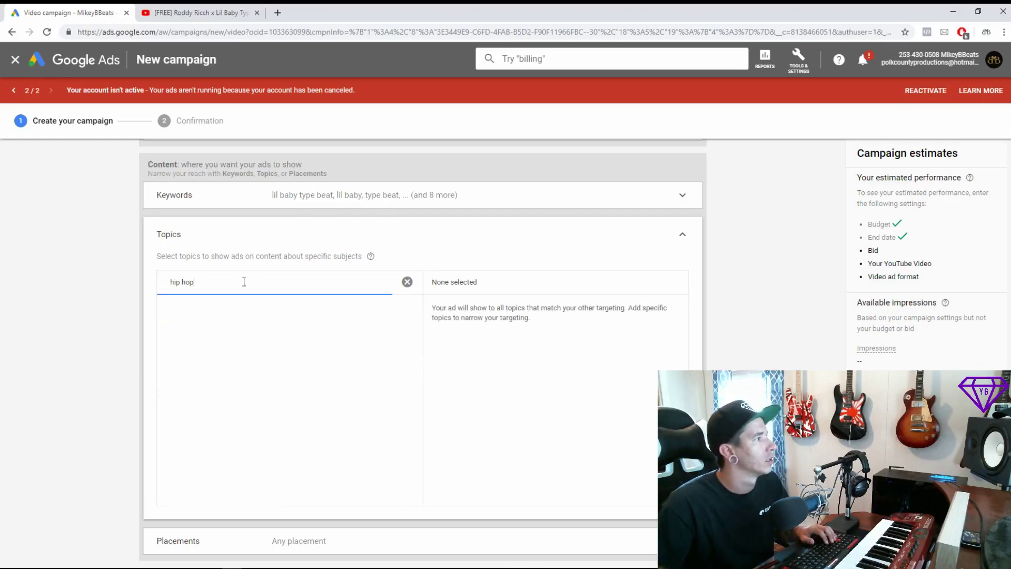
key("BackSpace")
key("BackSpace")
key("BackSpace")
key("BackSpace")
type("hop")
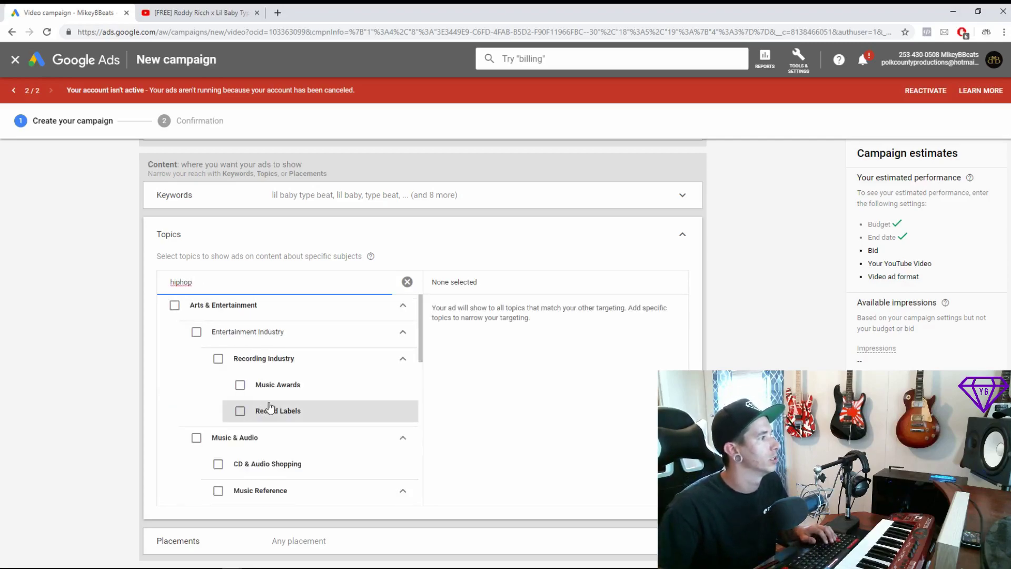
Target the topics Entertainment Industry, Recording Industry, Urban & Hip-Hop and Rap & Hip-Hop
left_click(197, 334)
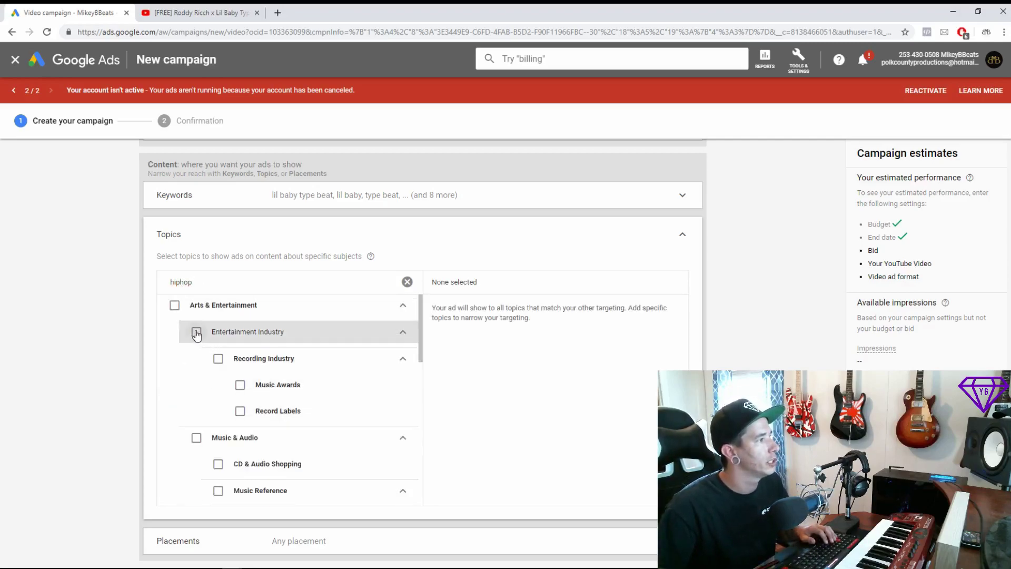
left_click(219, 361)
scroll(356, 403, "down", 2)
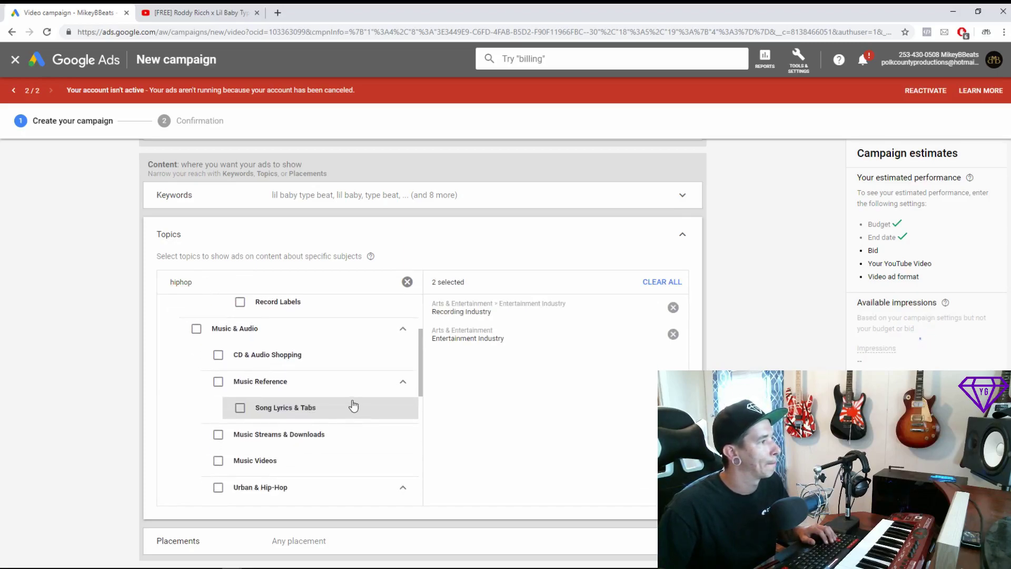
scroll(356, 406, "down", 1)
left_click(218, 433)
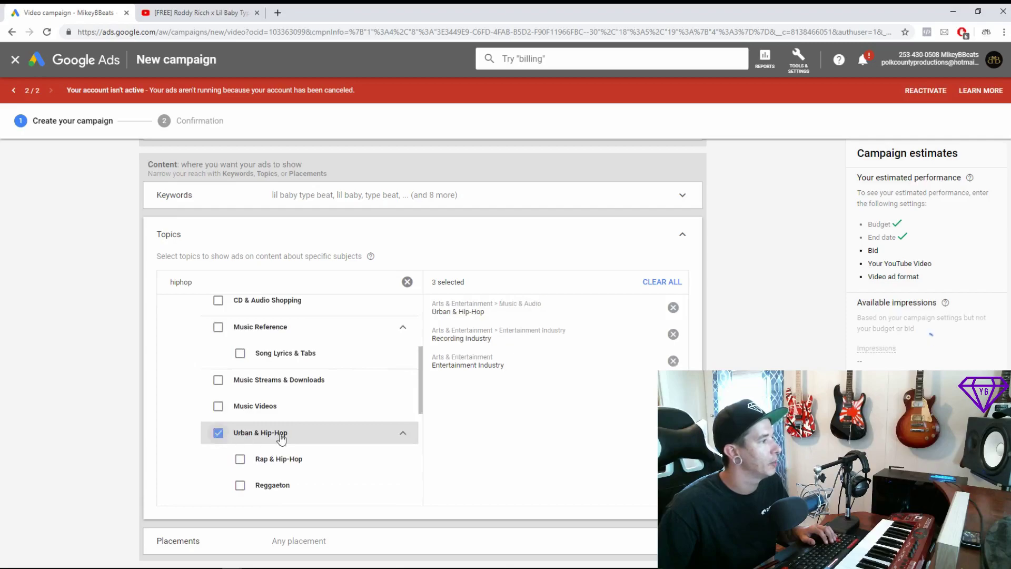
scroll(369, 440, "down", 1)
left_click(239, 405)
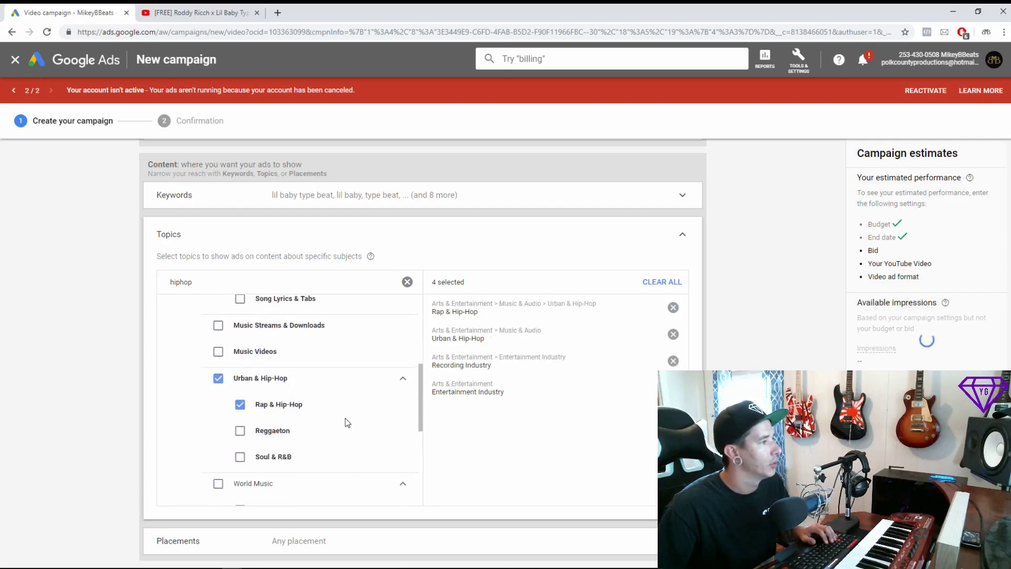
scroll(345, 418, "down", 4)
scroll(337, 400, "up", 2)
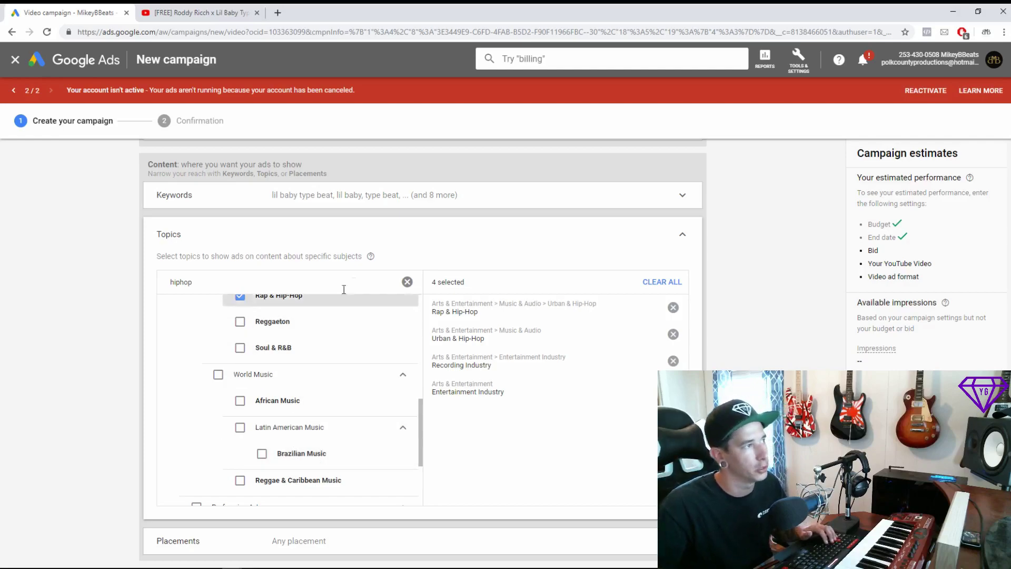
left_click(683, 235)
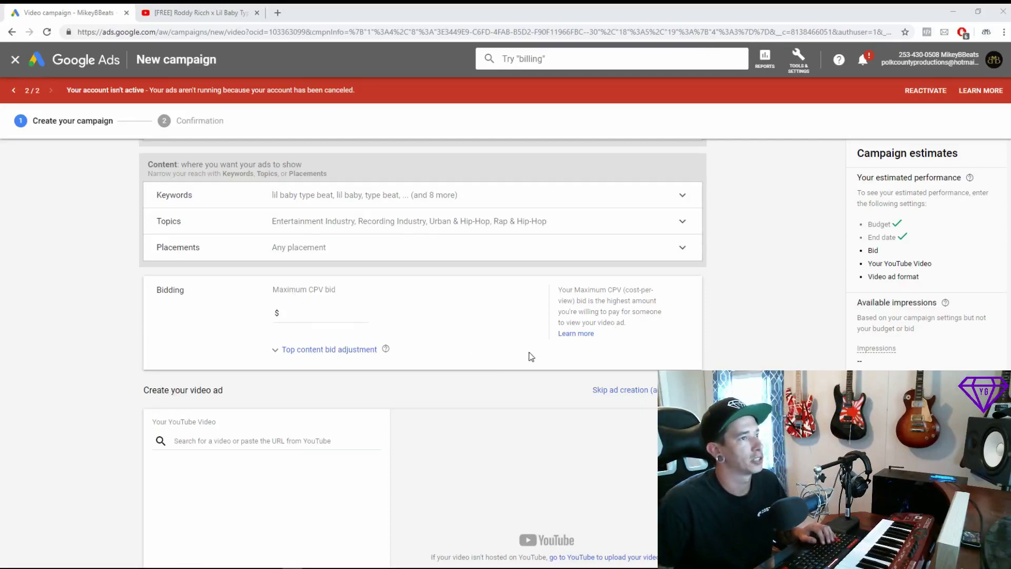
Set the ad group's maximum CPV bid to $0.02
key("Tab")
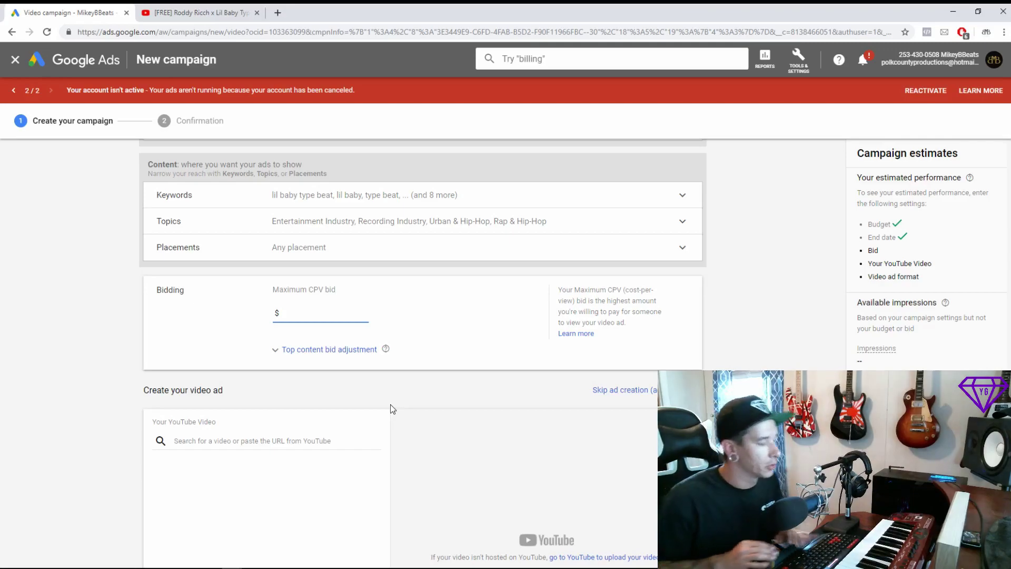
type("0")
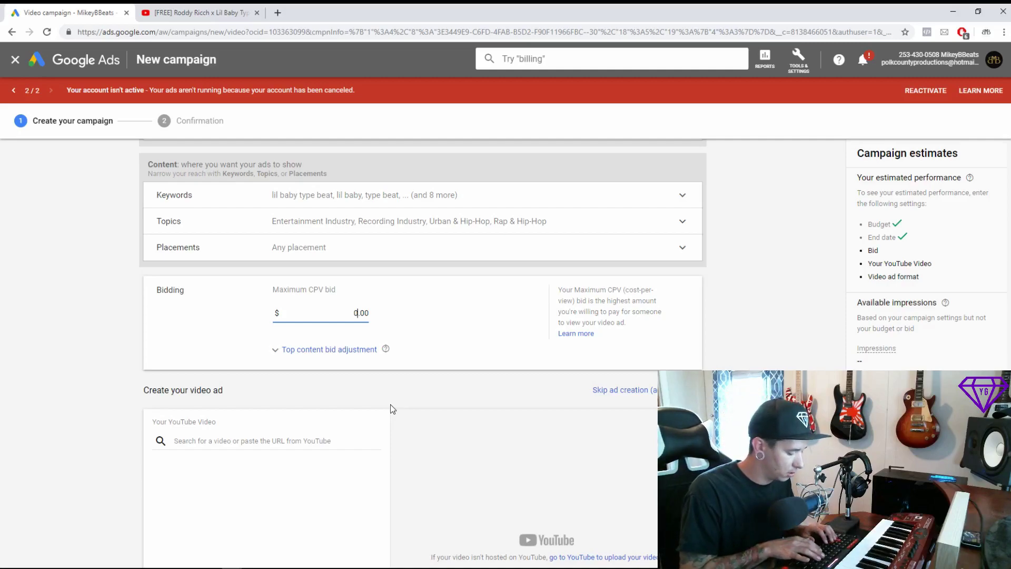
type(".02")
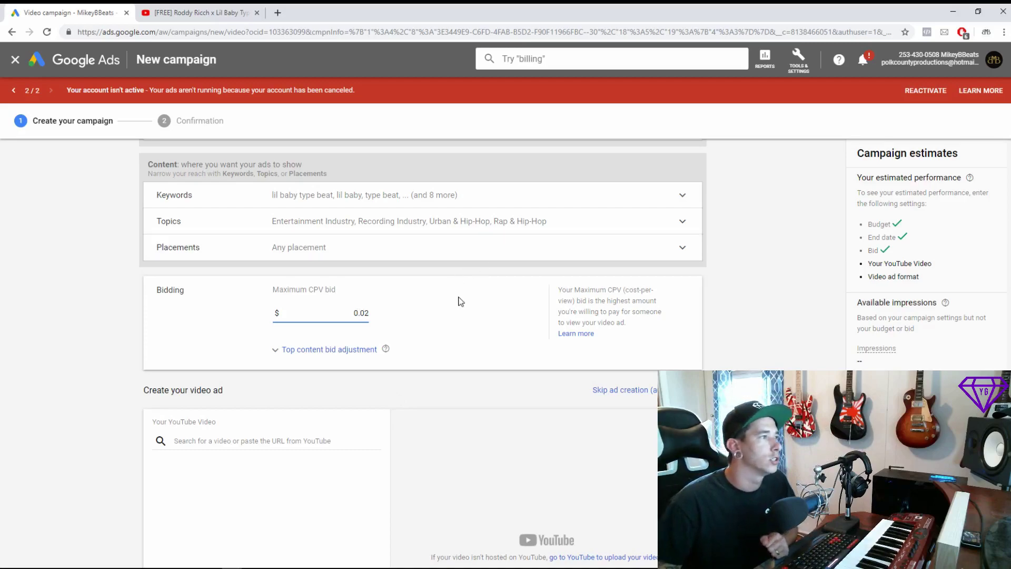
left_click(471, 326)
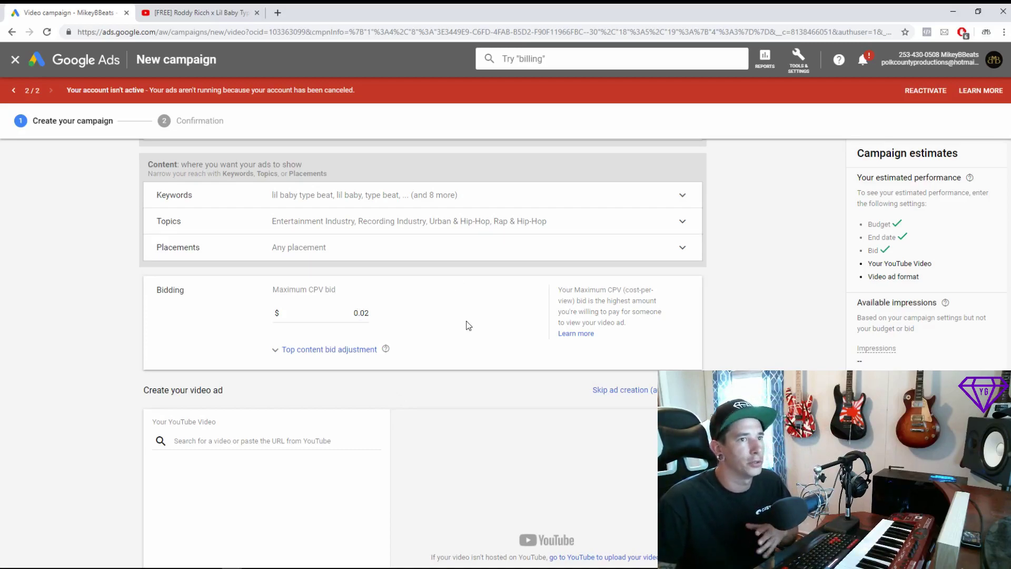
scroll(481, 314, "down", 2)
scroll(473, 280, "up", 2)
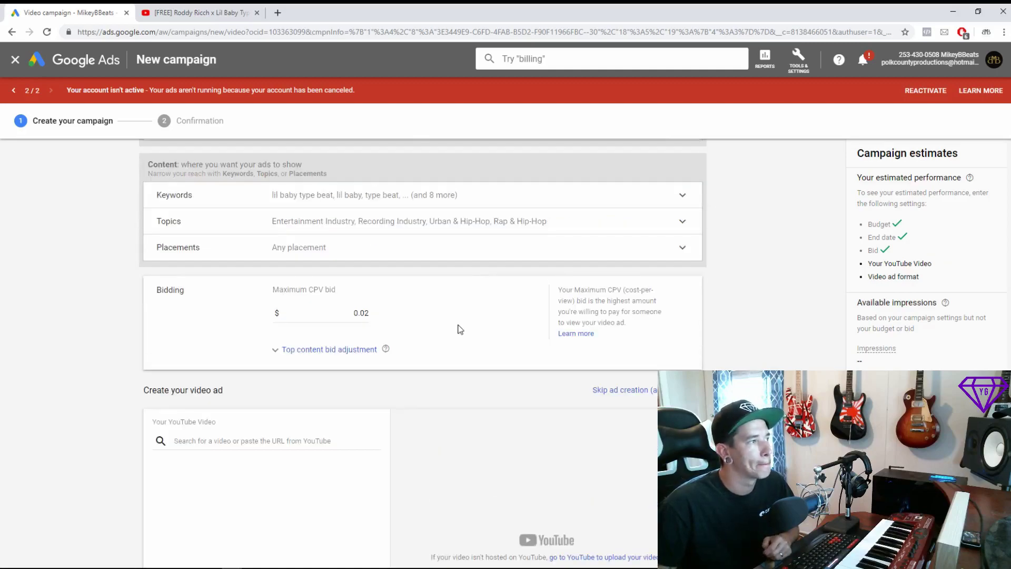
Switch to YouTube, open the "Street Gossip" type beat video from your own channel, and copy its link
scroll(463, 330, "down", 3)
scroll(232, 290, "down", 1)
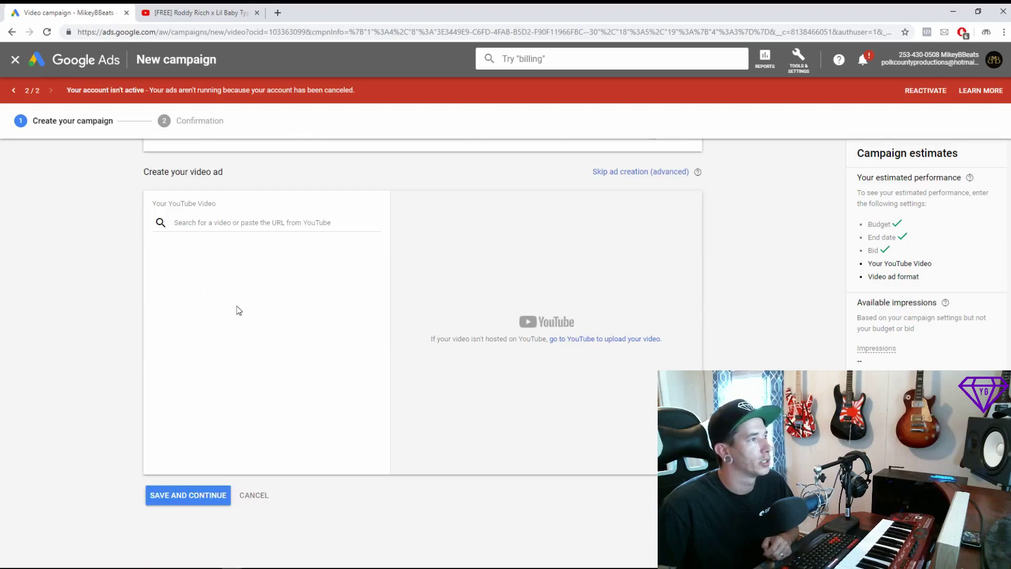
left_click(226, 14)
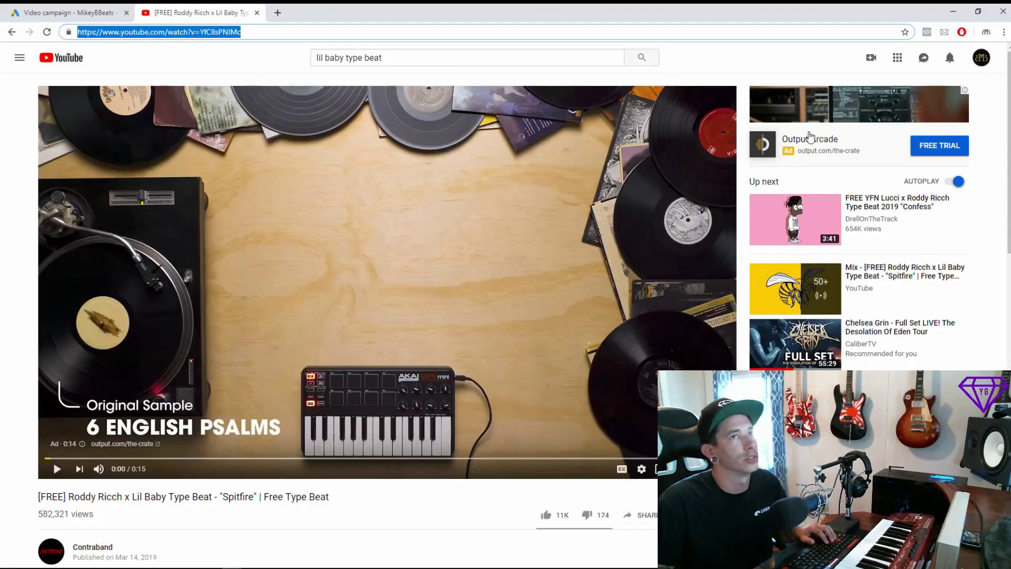
left_click(982, 58)
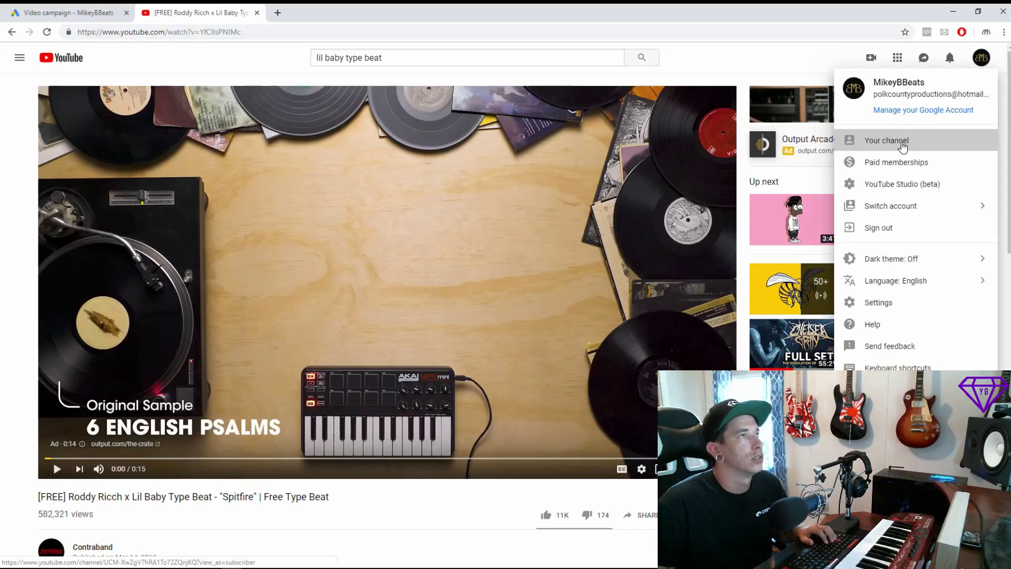
left_click(903, 142)
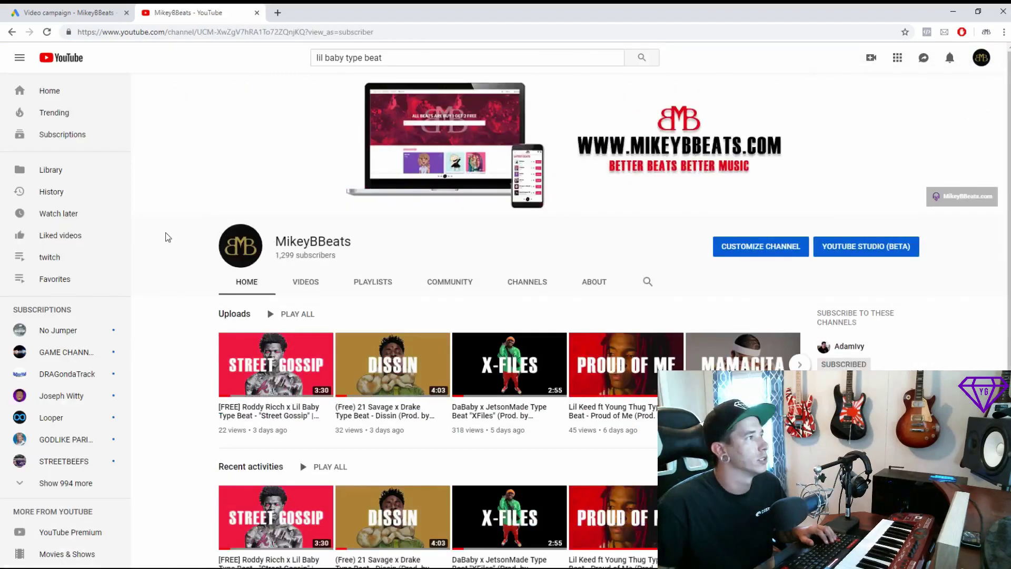
left_click(235, 354)
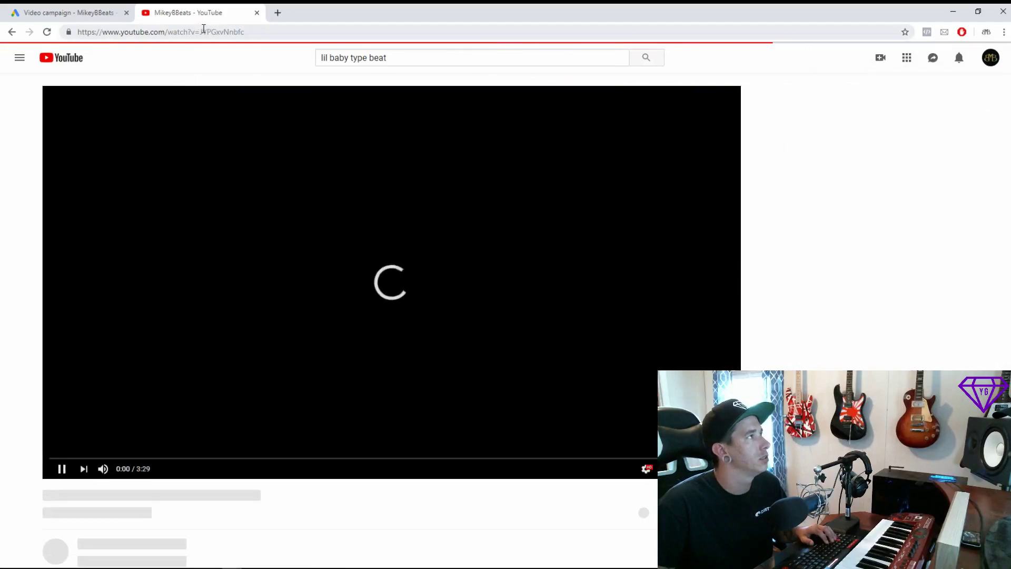
left_click(203, 31)
right_click(203, 32)
left_click(227, 88)
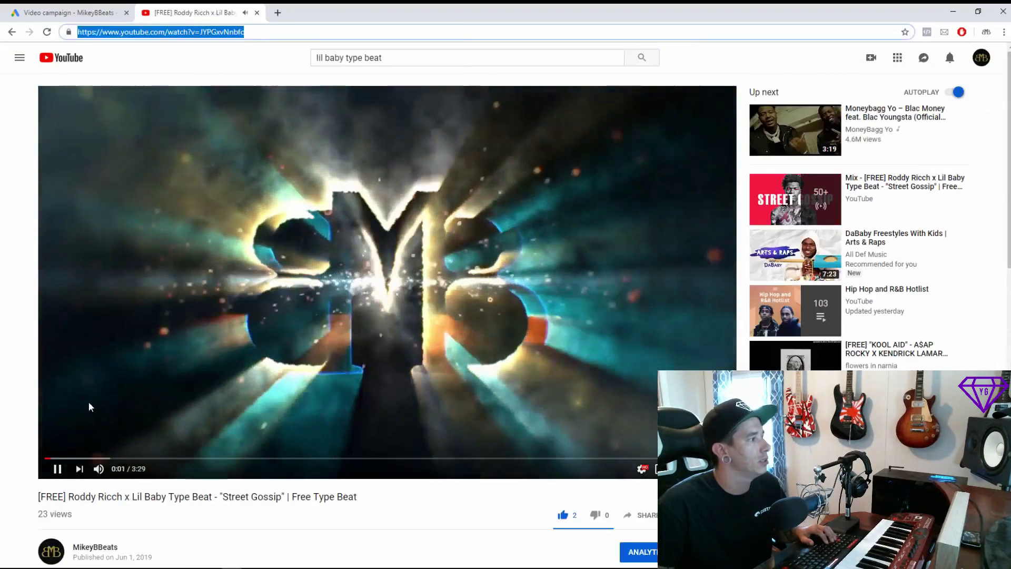
left_click(58, 469)
Back in Google Ads, use the copied link as the ad's YouTube video and choose the Video discovery ad format
left_click(69, 13)
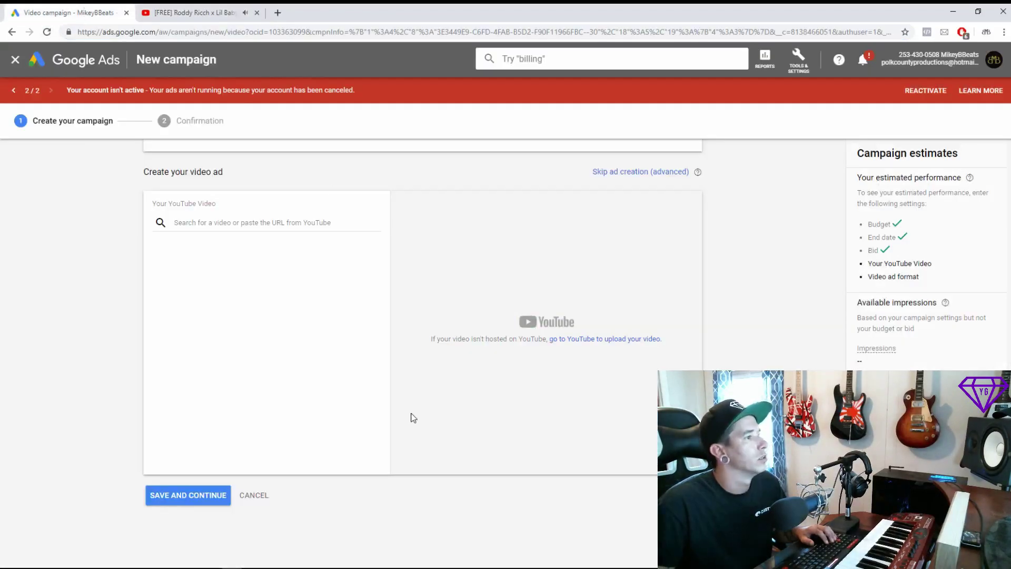
left_click(267, 227)
key("ctrl+v")
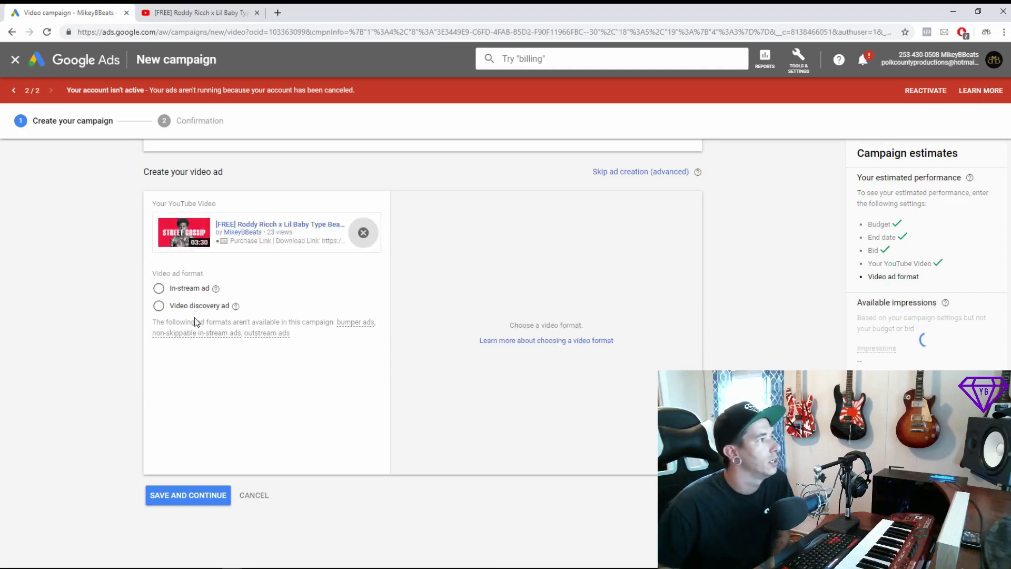
left_click(159, 288)
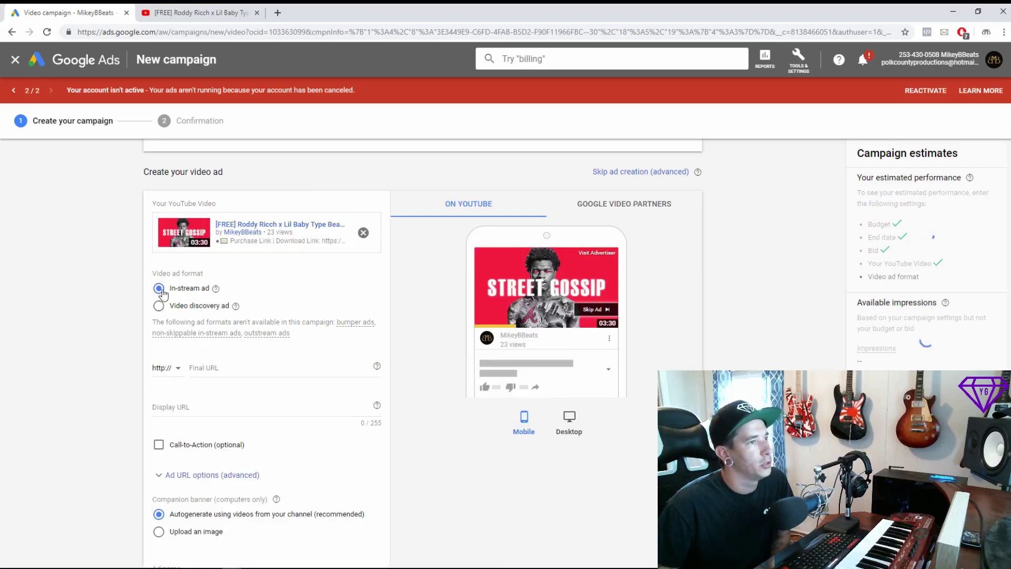
left_click(163, 306)
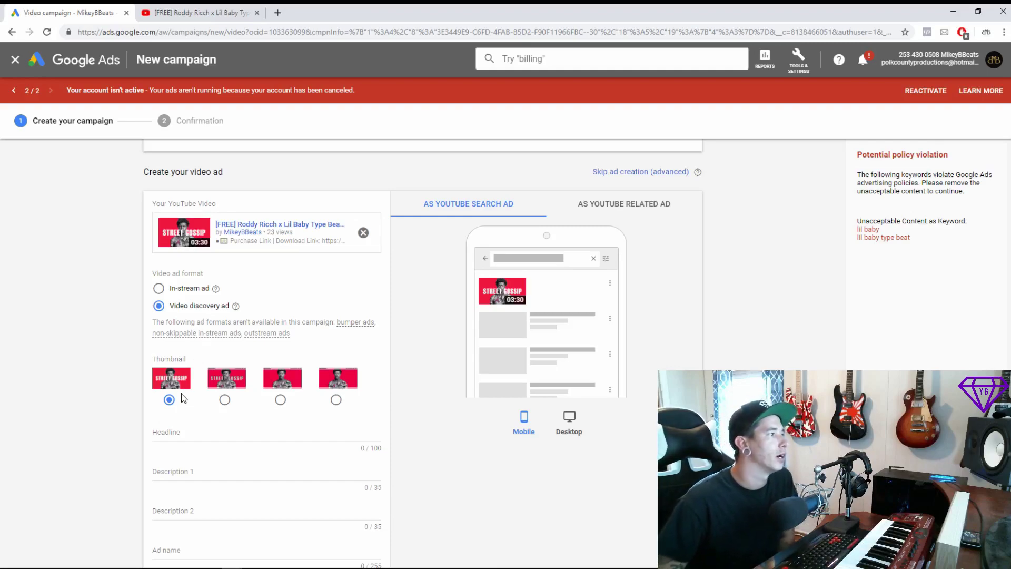
Try the alternative thumbnails, settle on the first one with the full title, and show the desktop ad preview
left_click(225, 401)
left_click(281, 401)
left_click(337, 402)
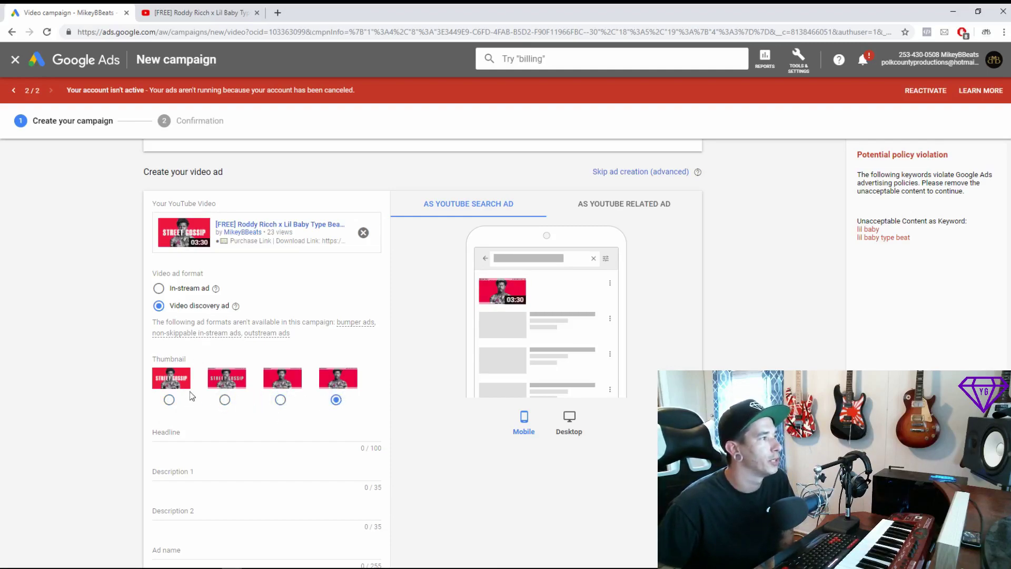
left_click(170, 401)
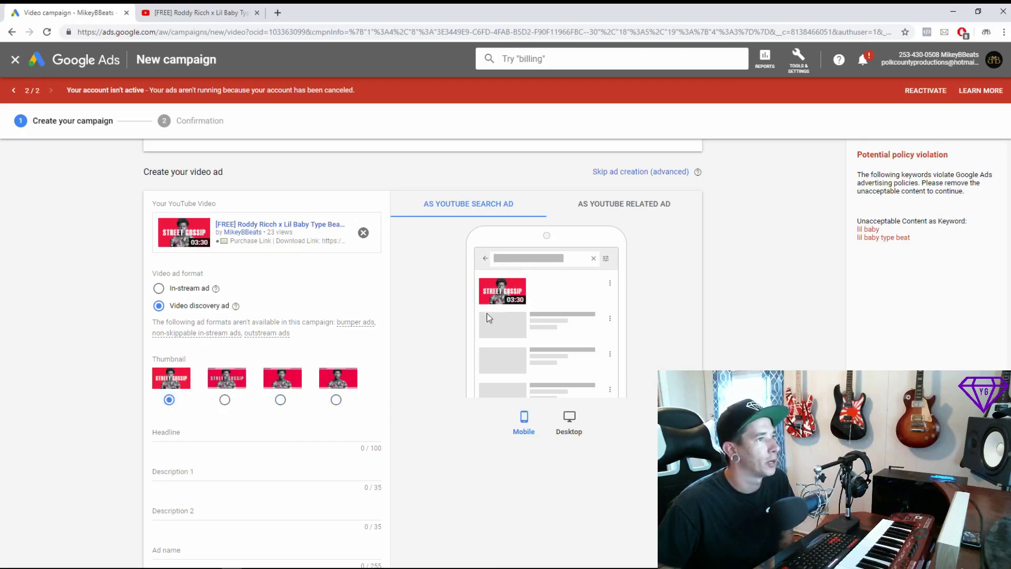
left_click(571, 422)
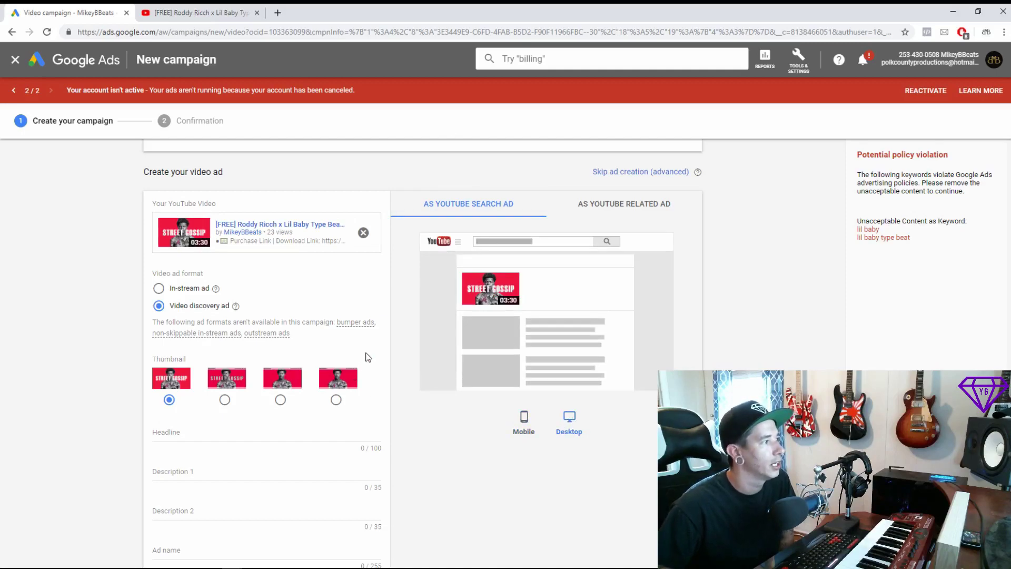
Enter the headline "Lil Baby Type Beat" and the first description line "Buy 1 Get 2 Free"
scroll(368, 358, "down", 3)
scroll(367, 358, "up", 2)
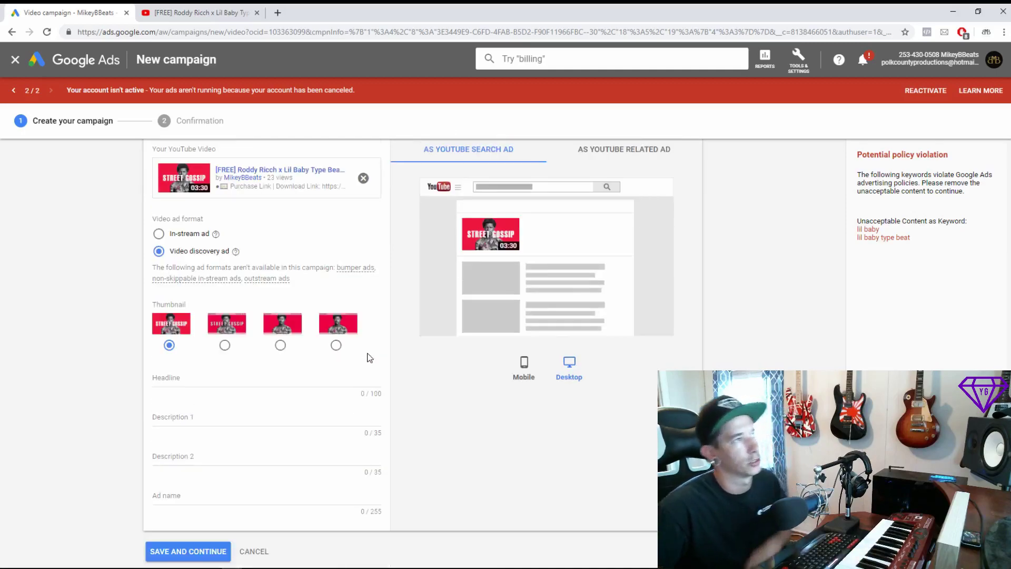
left_click(229, 378)
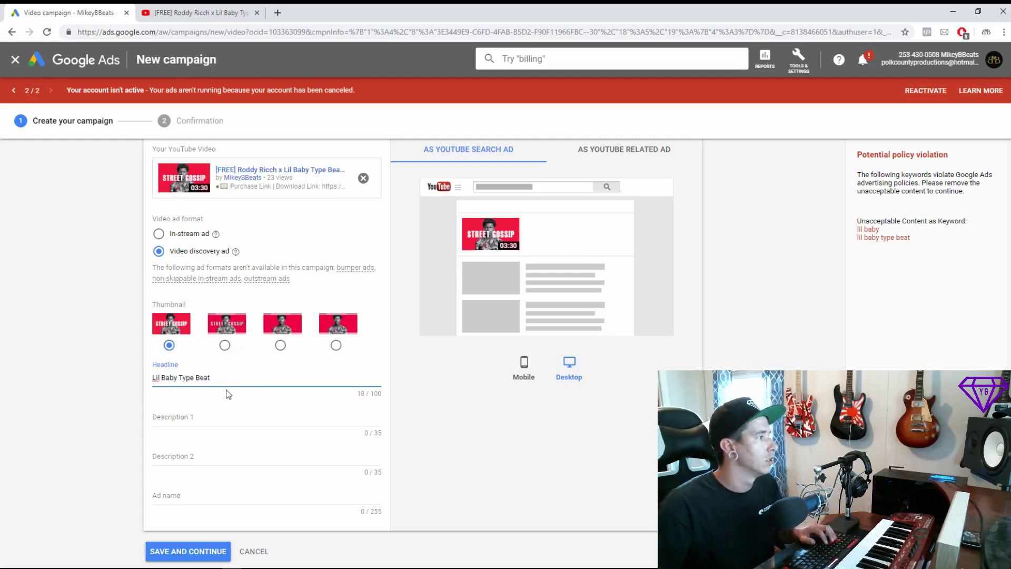
left_click(212, 421)
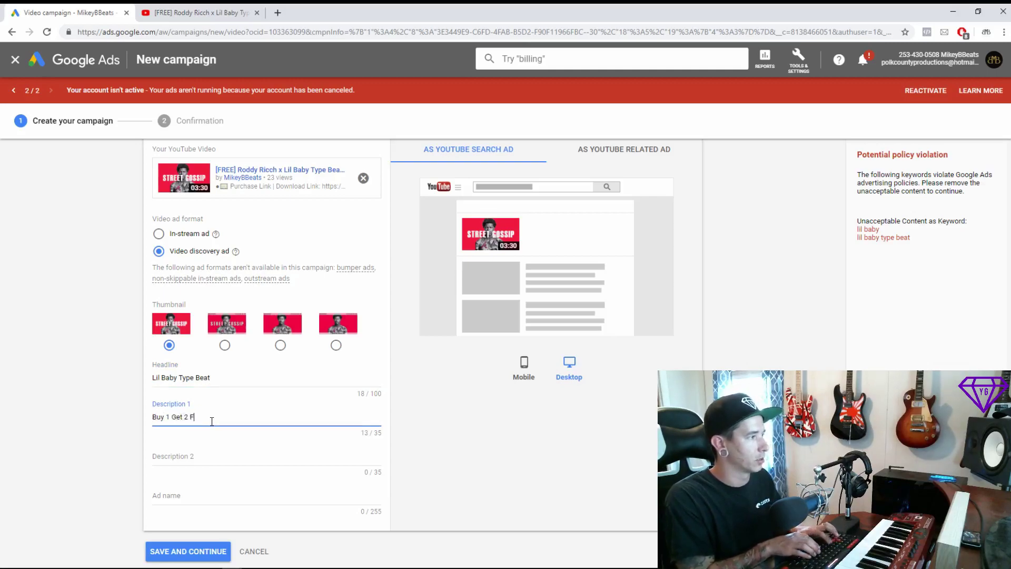
Fill in the second description line as "Instant Download" and name the ad "Lil Baby Type Beat"
left_click(214, 456)
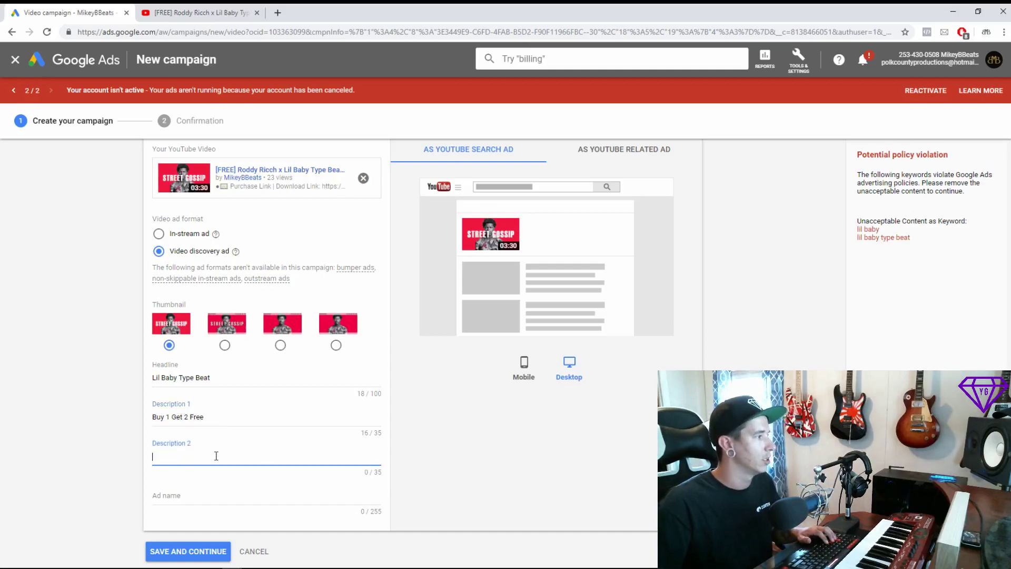
type("Insta")
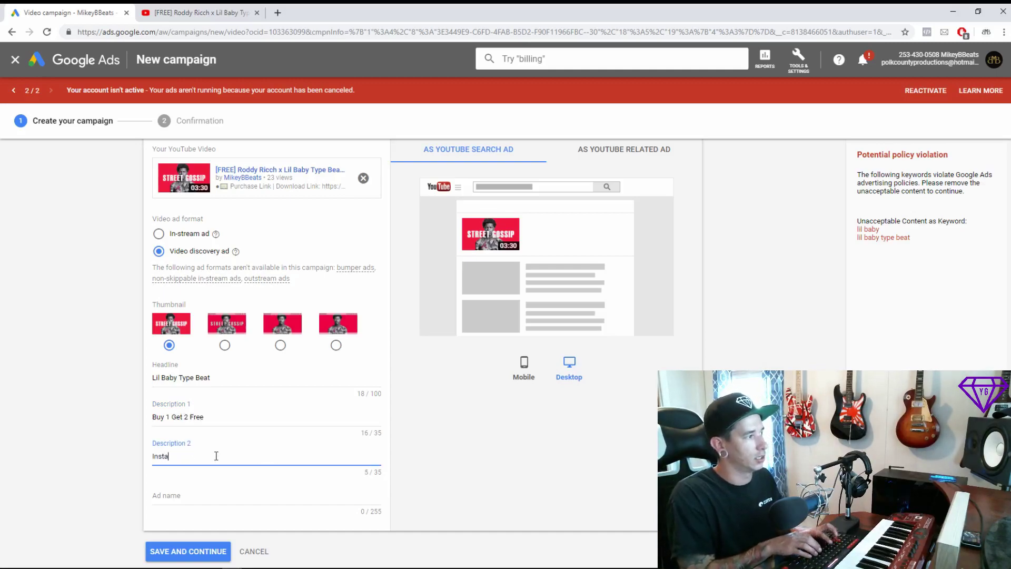
type("nt Download")
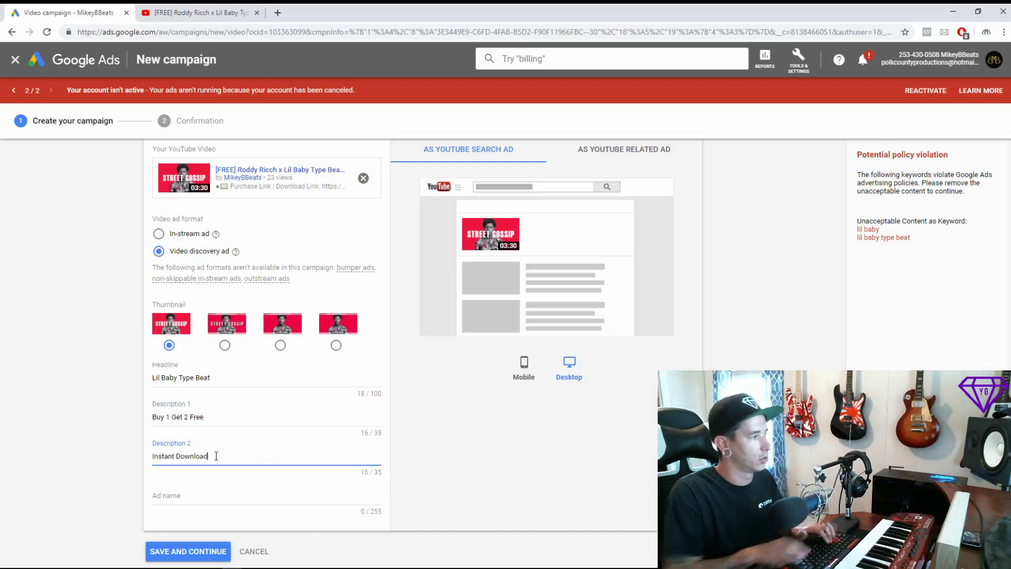
left_click(198, 499)
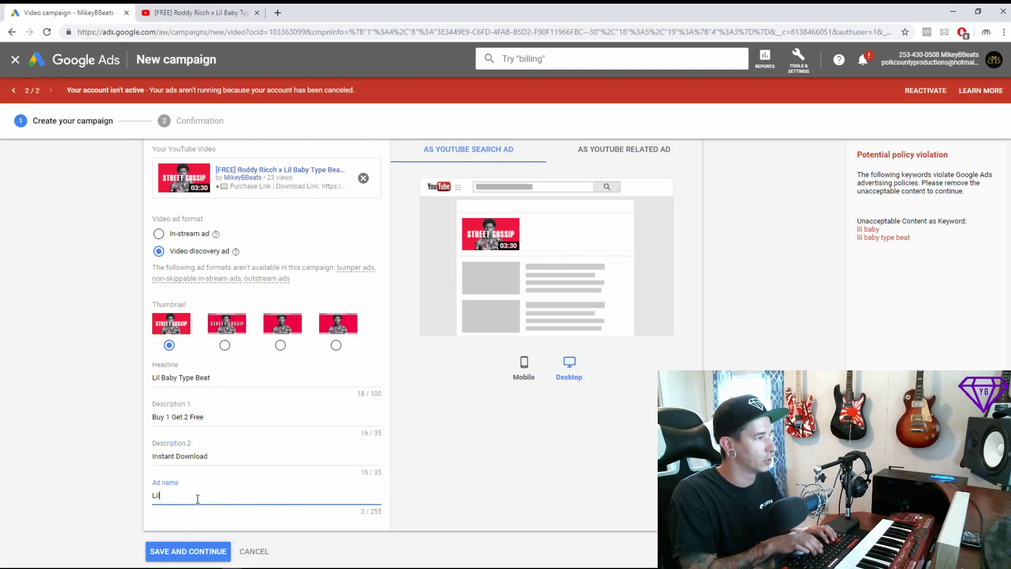
type("Lil Baby Type Beat")
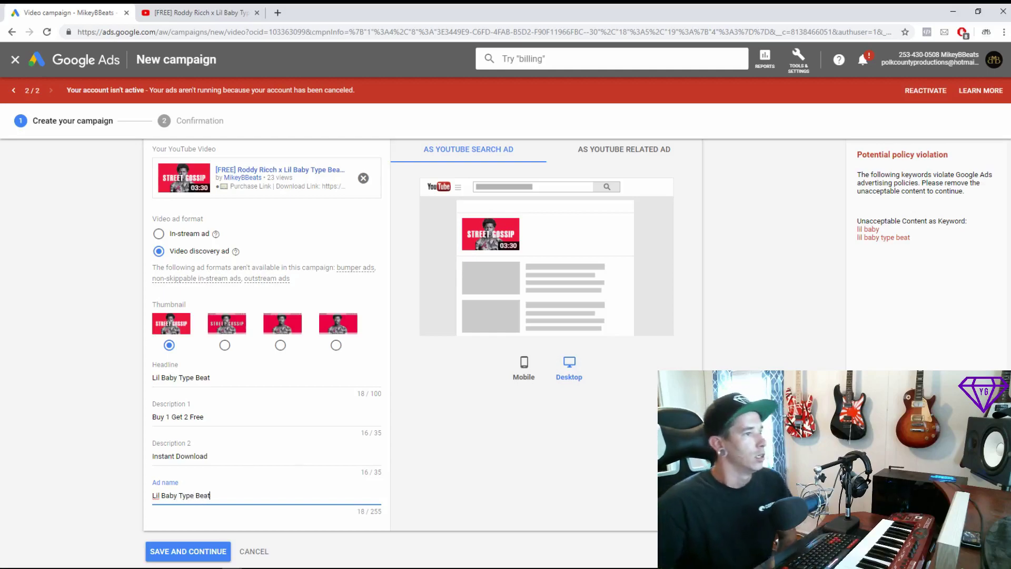
left_click(554, 394)
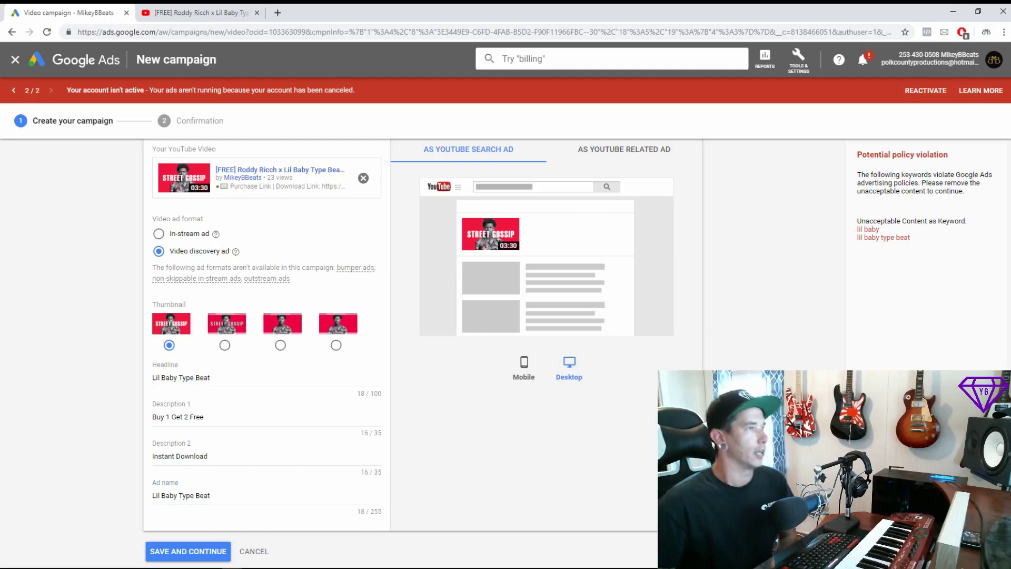
Review the completed video ad form and the policy notice about the ad group's keywords
scroll(654, 412, "down", 1)
scroll(651, 399, "up", 1)
scroll(648, 399, "down", 1)
scroll(629, 424, "up", 8)
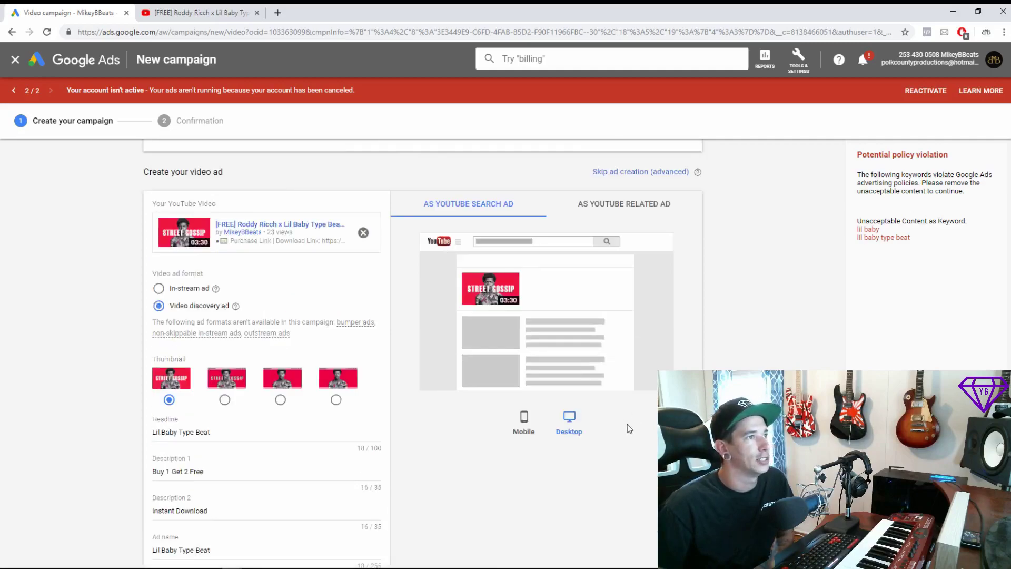
scroll(628, 425, "down", 5)
scroll(628, 425, "up", 1)
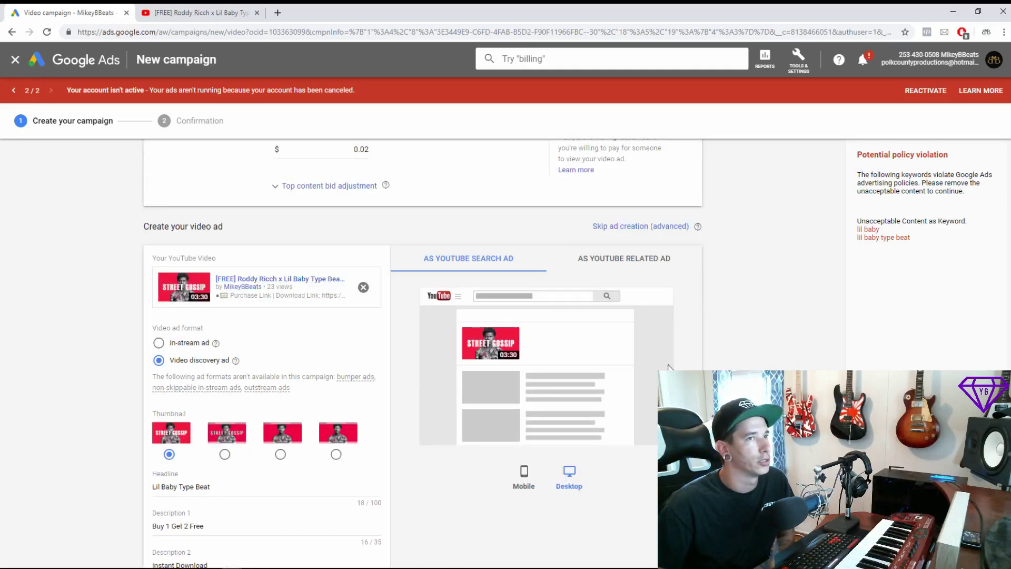
scroll(669, 364, "down", 3)
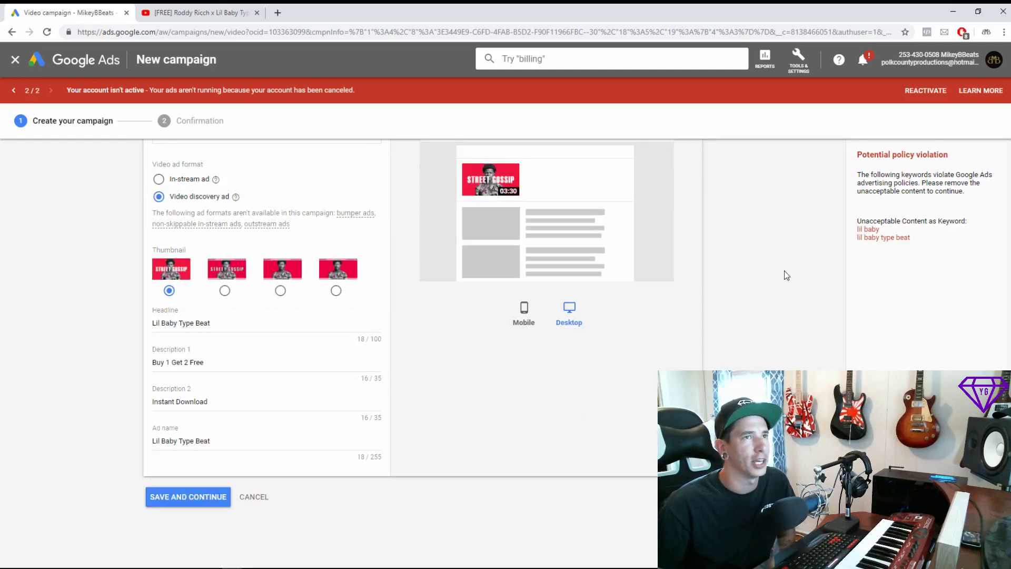
Remove "lil baby type beat" and "lil baby" from the ad group's keywords
scroll(535, 304, "up", 7)
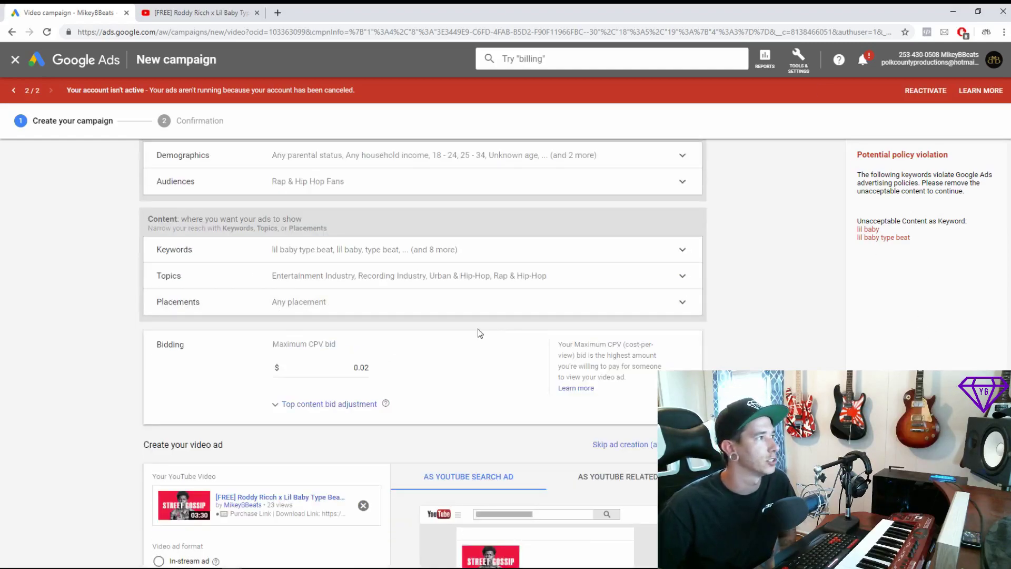
left_click(628, 257)
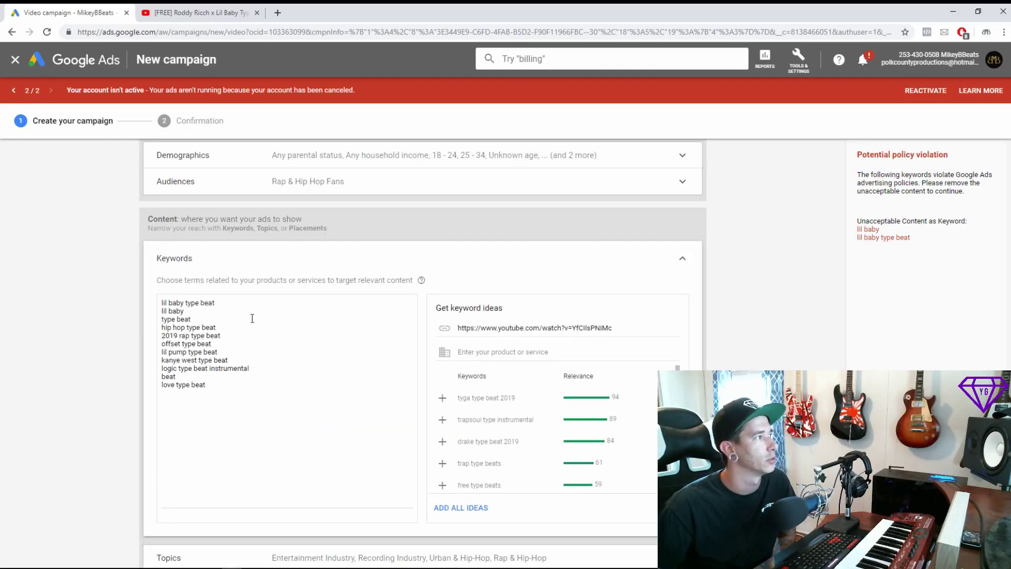
left_click_drag(243, 306, 128, 310)
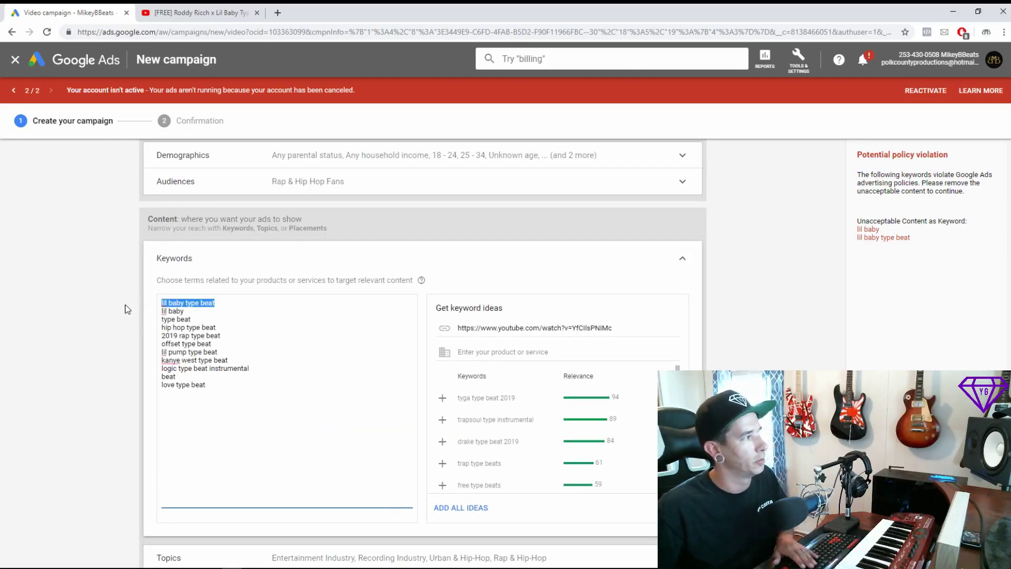
key("BackSpace")
left_click_drag(191, 312, 119, 310)
key("BackSpace")
key("Delete")
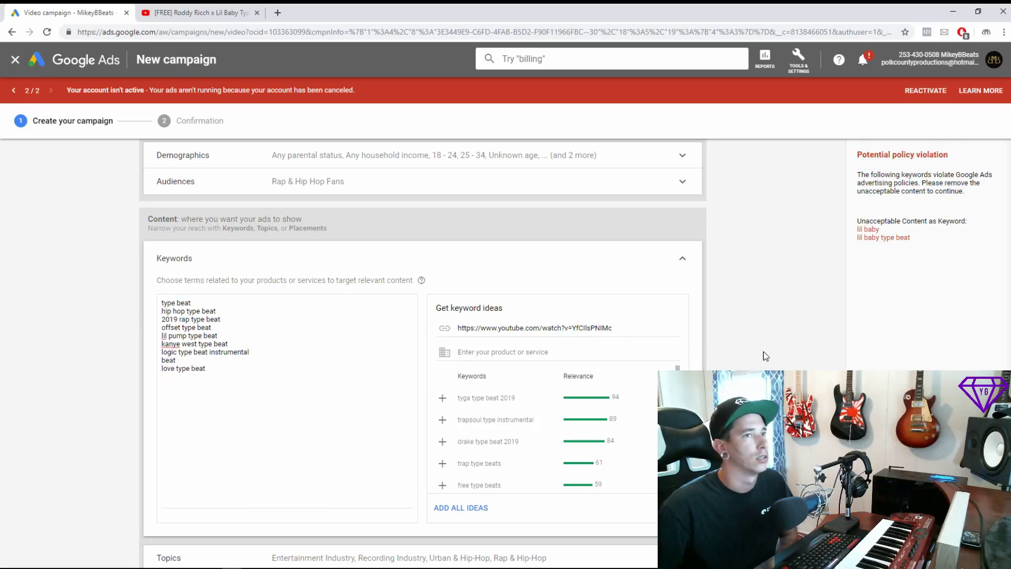
Review the campaign's estimated performance and available impressions alongside the finished video ad settings
scroll(740, 354, "down", 5)
scroll(738, 350, "down", 5)
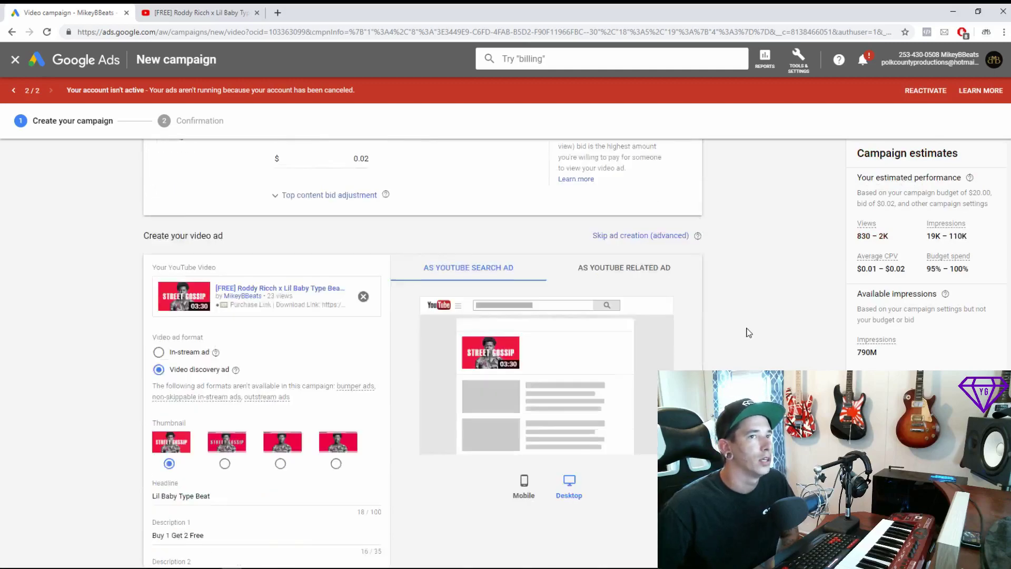
scroll(670, 338, "down", 4)
scroll(510, 354, "up", 2)
scroll(460, 375, "up", 3)
scroll(460, 375, "down", 3)
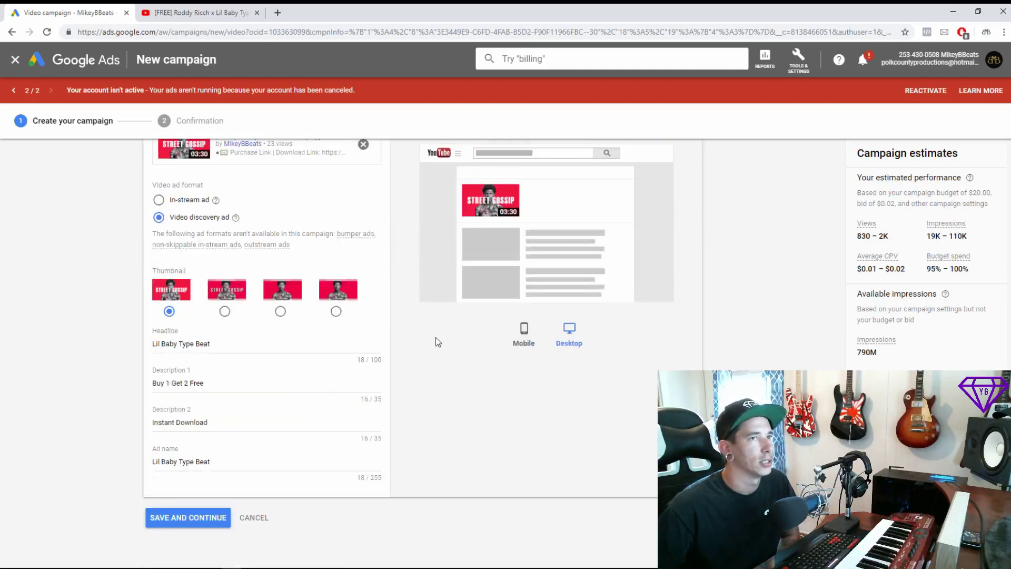
scroll(466, 401, "up", 2)
scroll(467, 402, "down", 2)
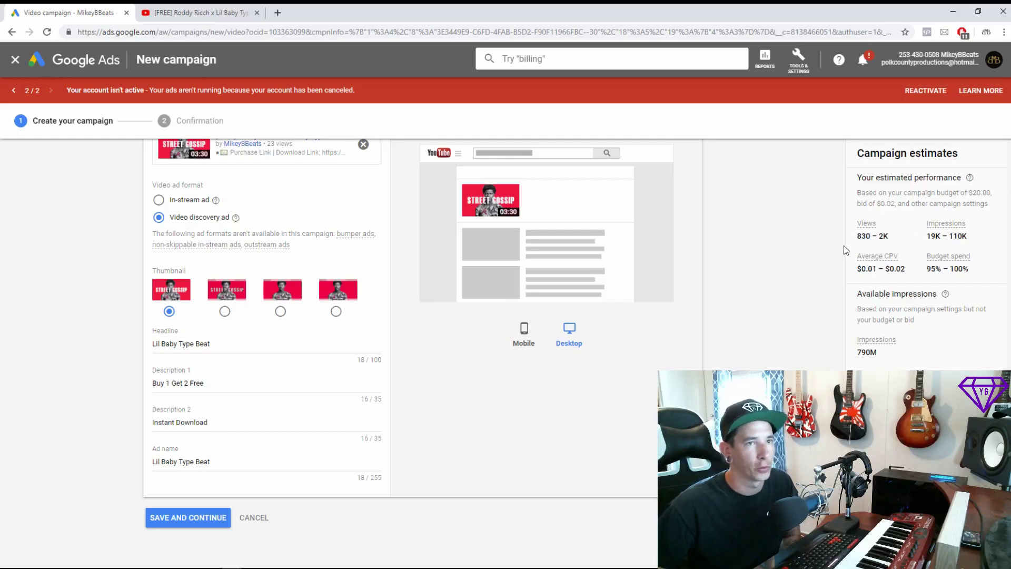
scroll(748, 264, "down", 1)
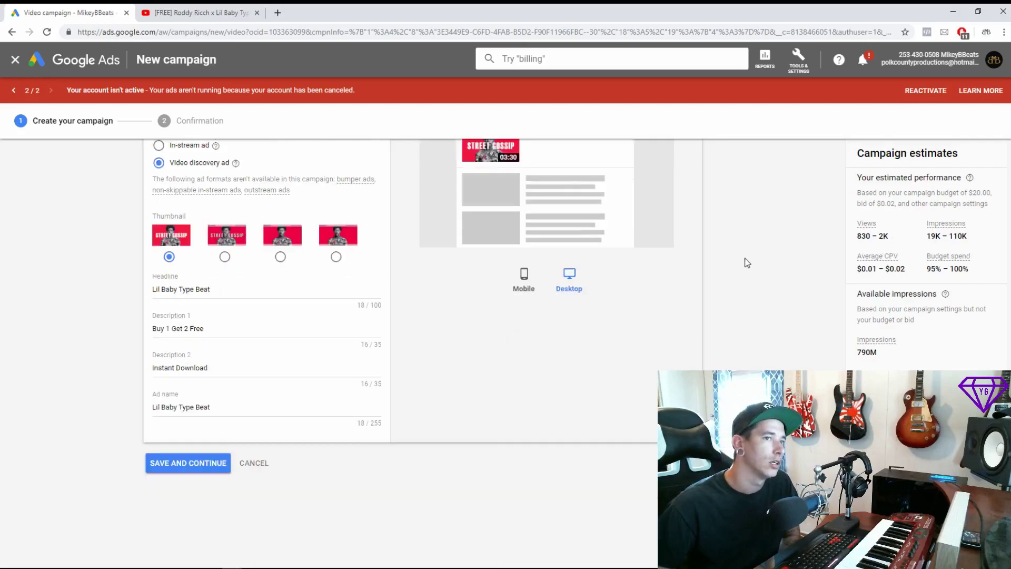